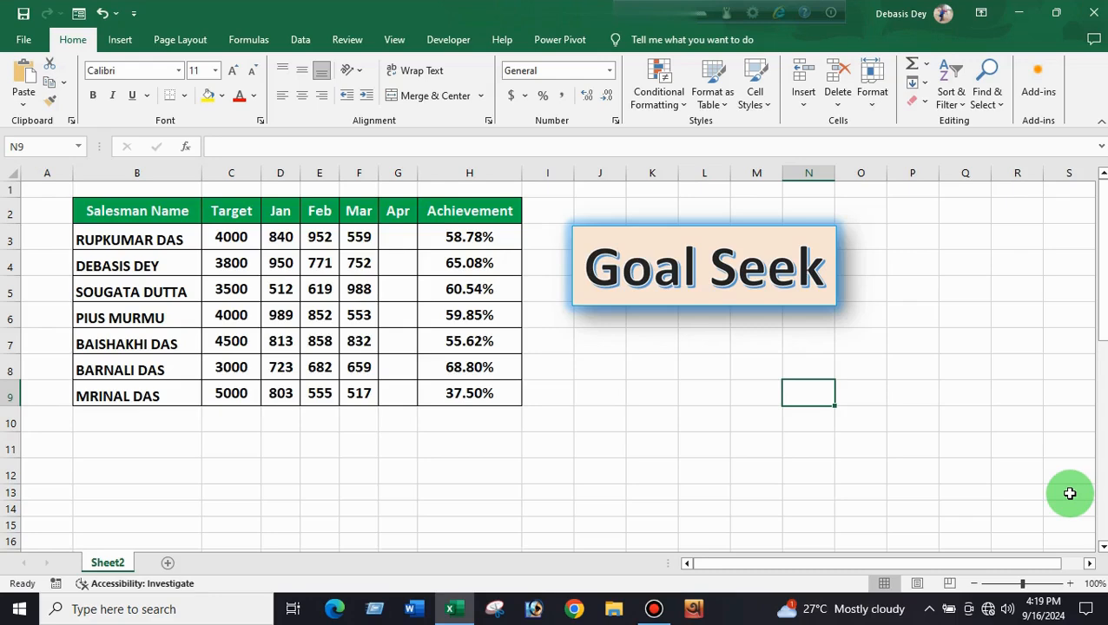
- Review the monthly sales columns and the Achievement formula in H3
{"action": "left_click", "coordinate": [602, 450]}
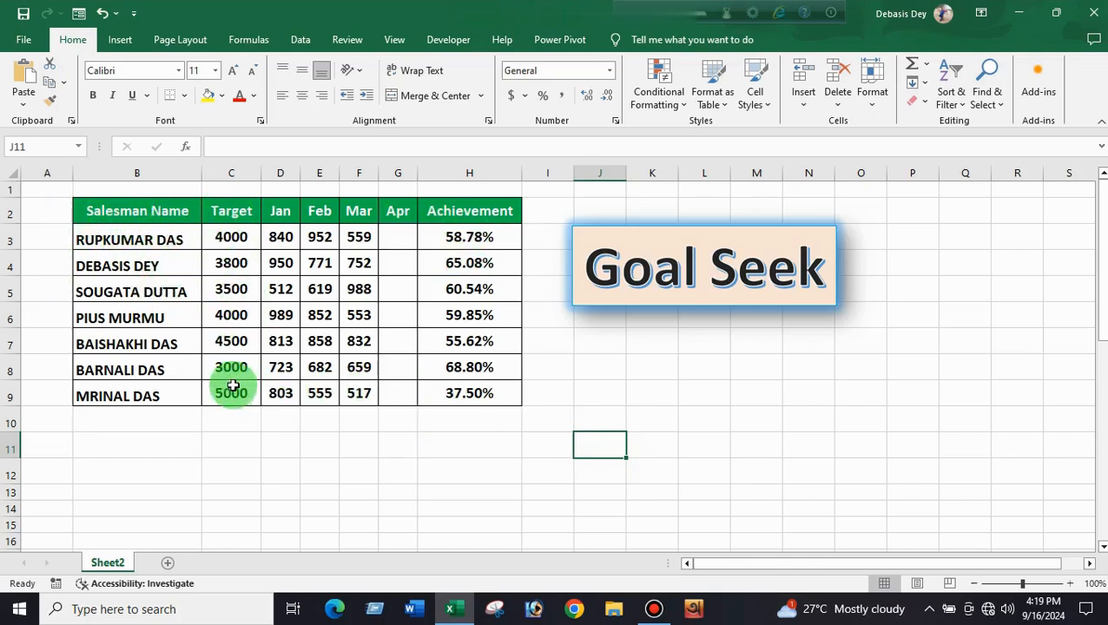
{"action": "left_click_drag", "start_coordinate": [281, 217], "coordinate": [413, 391]}
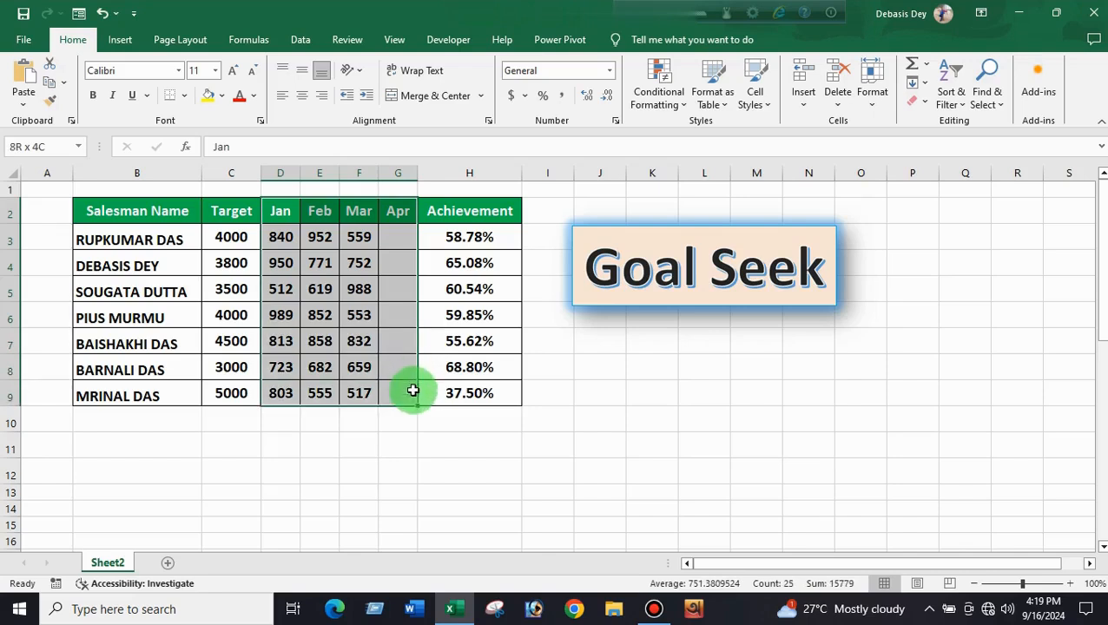
{"action": "left_click", "coordinate": [362, 242]}
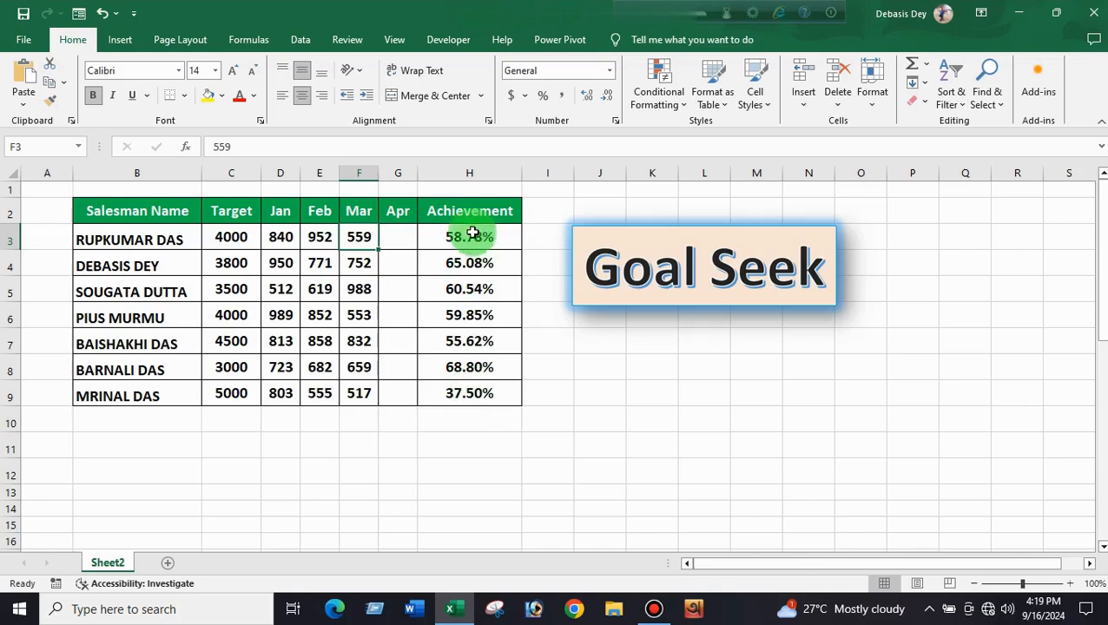
{"action": "left_click", "coordinate": [439, 240]}
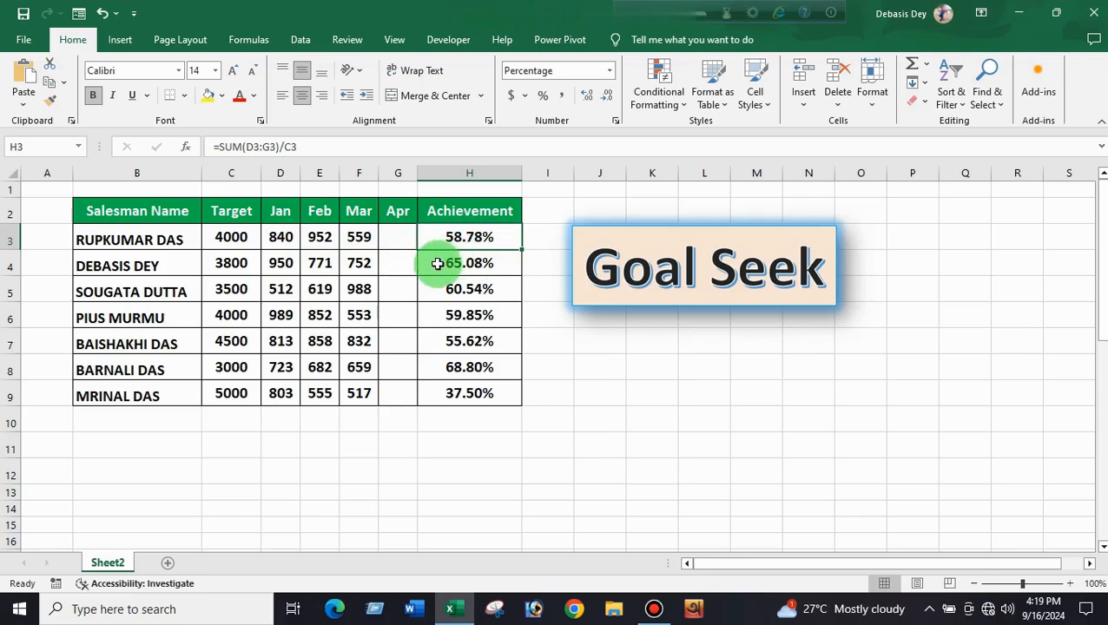
{"action": "left_click", "coordinate": [401, 240]}
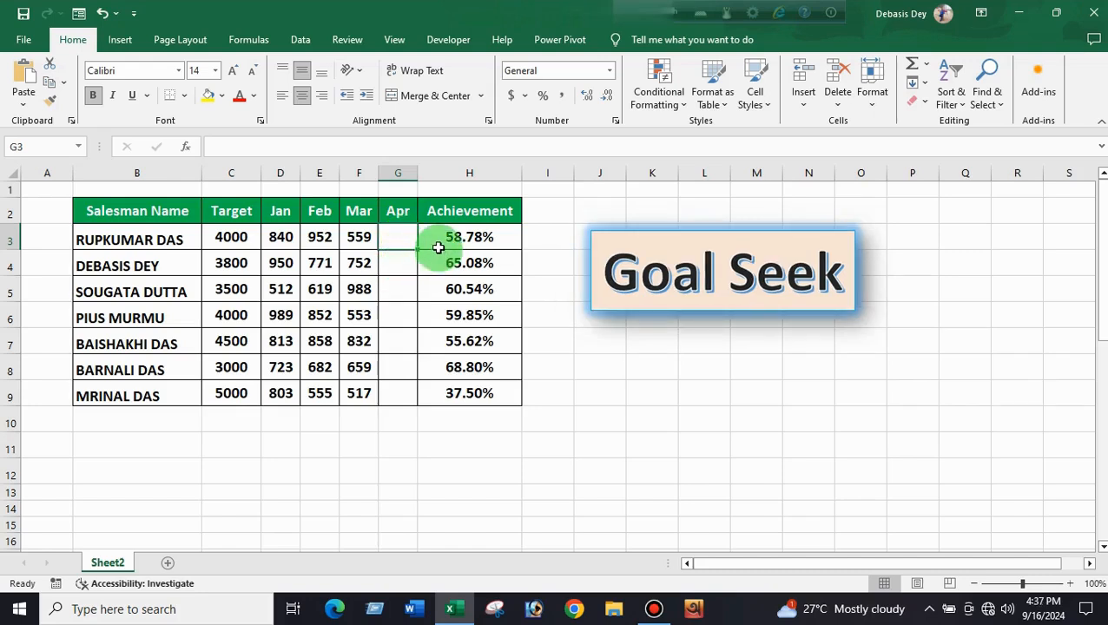
{"action": "left_click", "coordinate": [438, 248]}
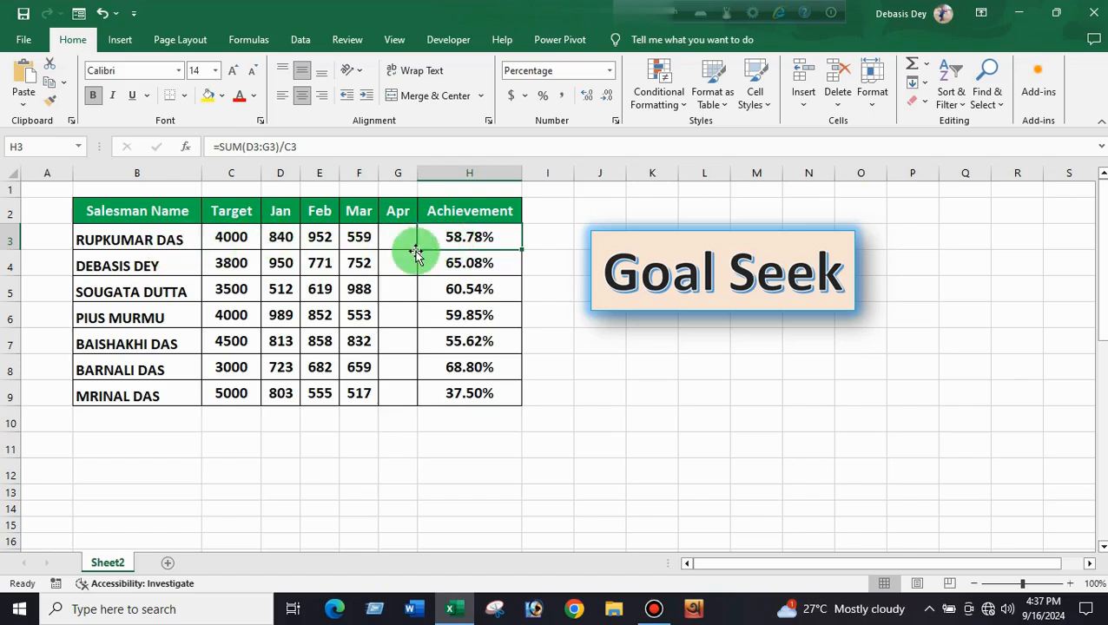
- Clear the Achievement formulas from H3:H9
{"action": "left_click", "coordinate": [450, 285]}
{"action": "left_click_drag", "start_coordinate": [439, 237], "coordinate": [459, 393]}
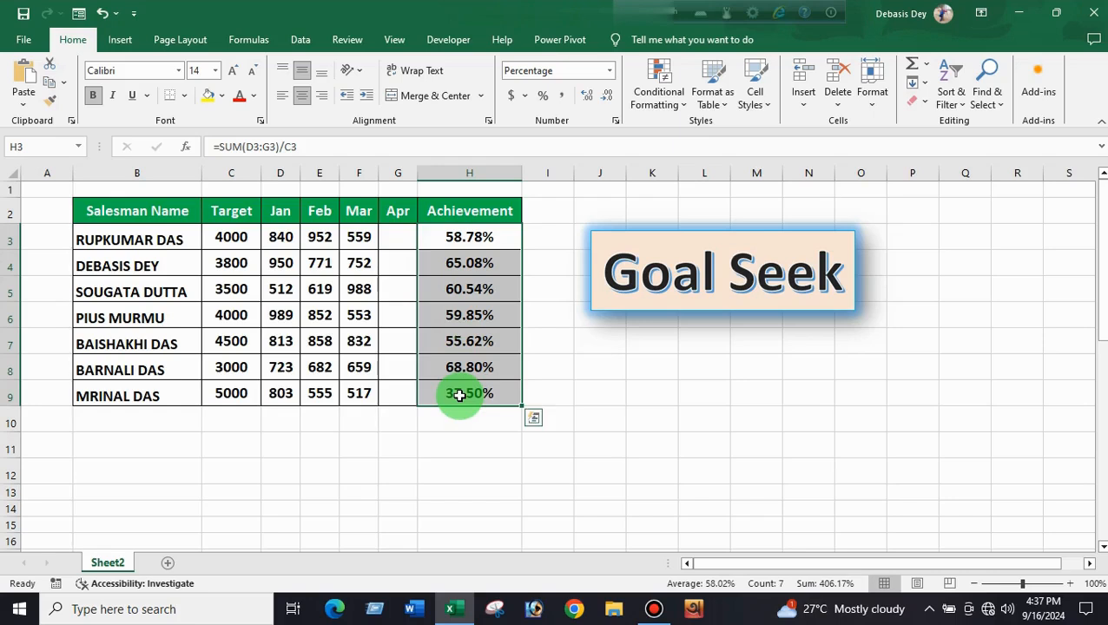
{"action": "key", "text": "Delete"}
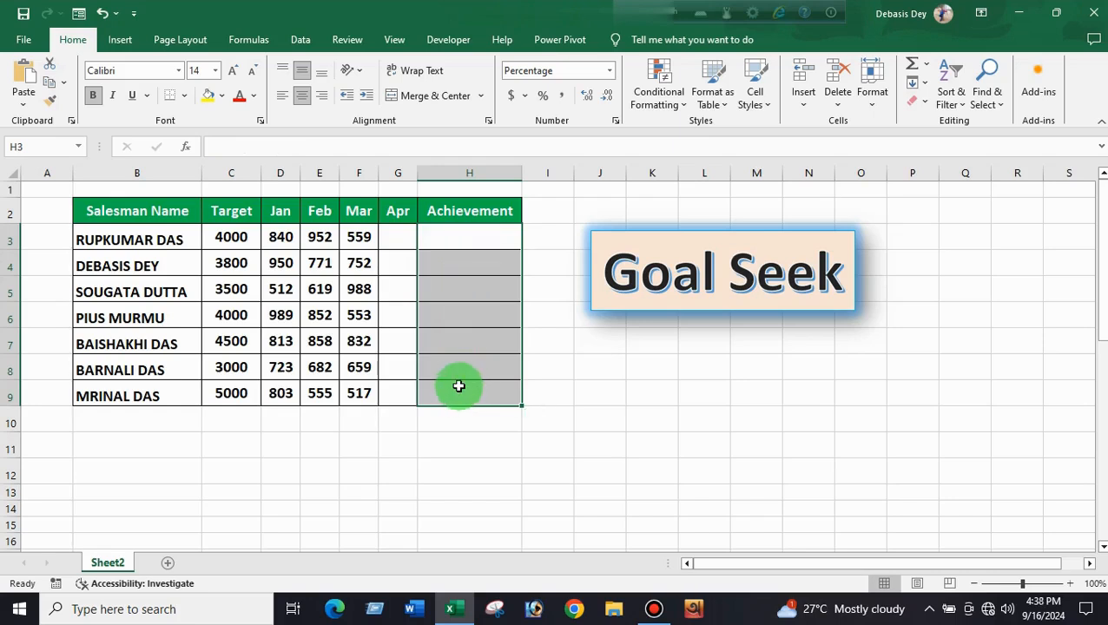
- Enter the formula =SUM(D3:G3)/C3 in H3 to calculate the first salesman's achievement against target
{"action": "left_click", "coordinate": [453, 243]}
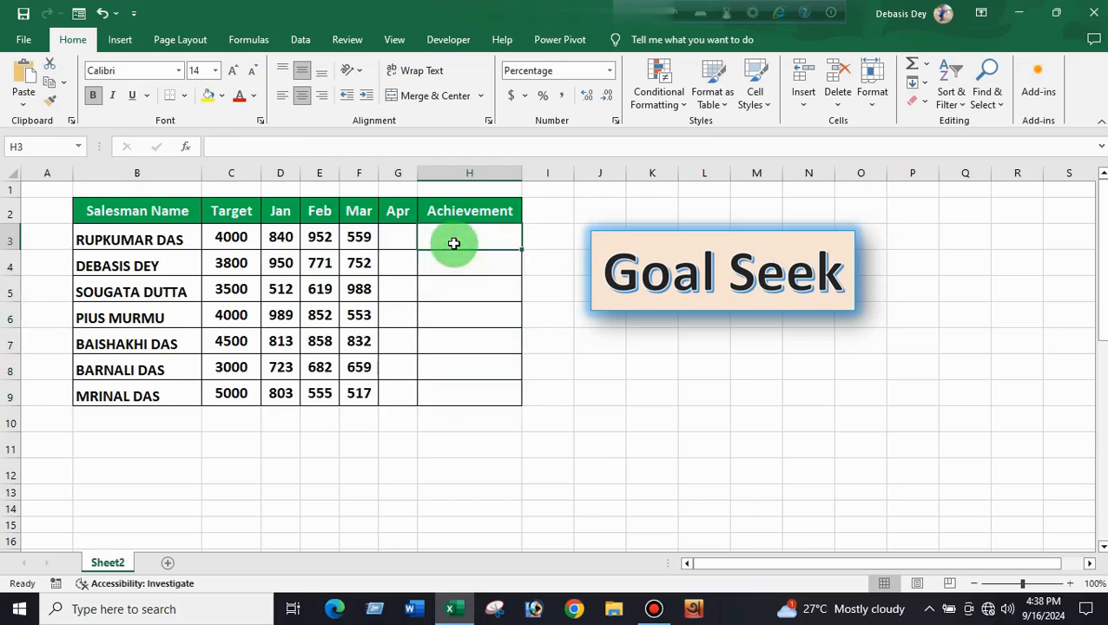
{"action": "type", "text": "="}
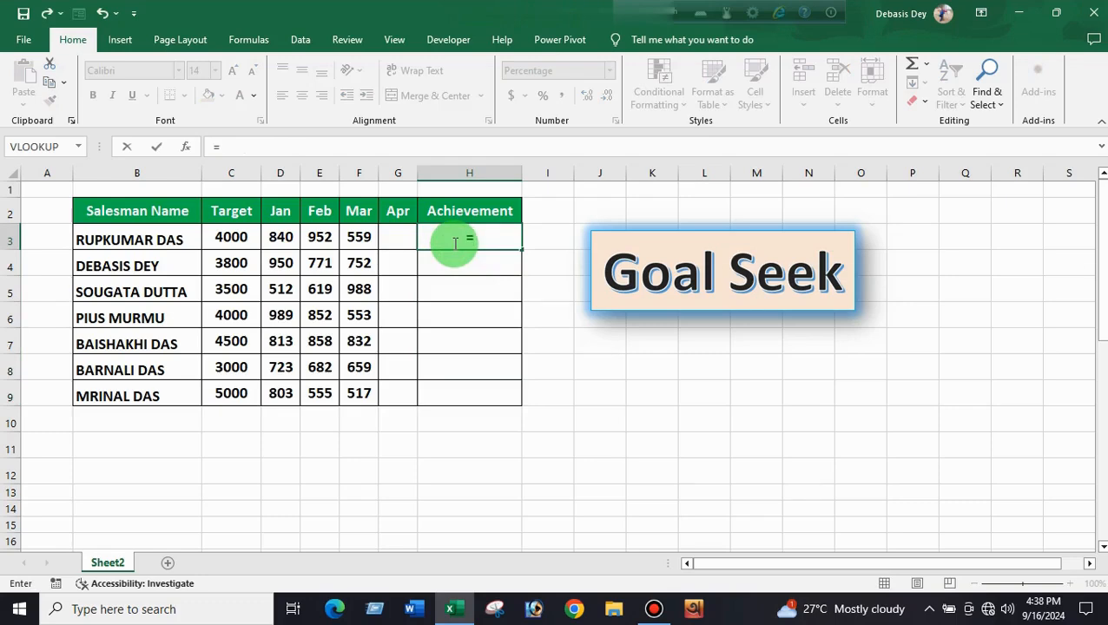
{"action": "type", "text": "SUM"}
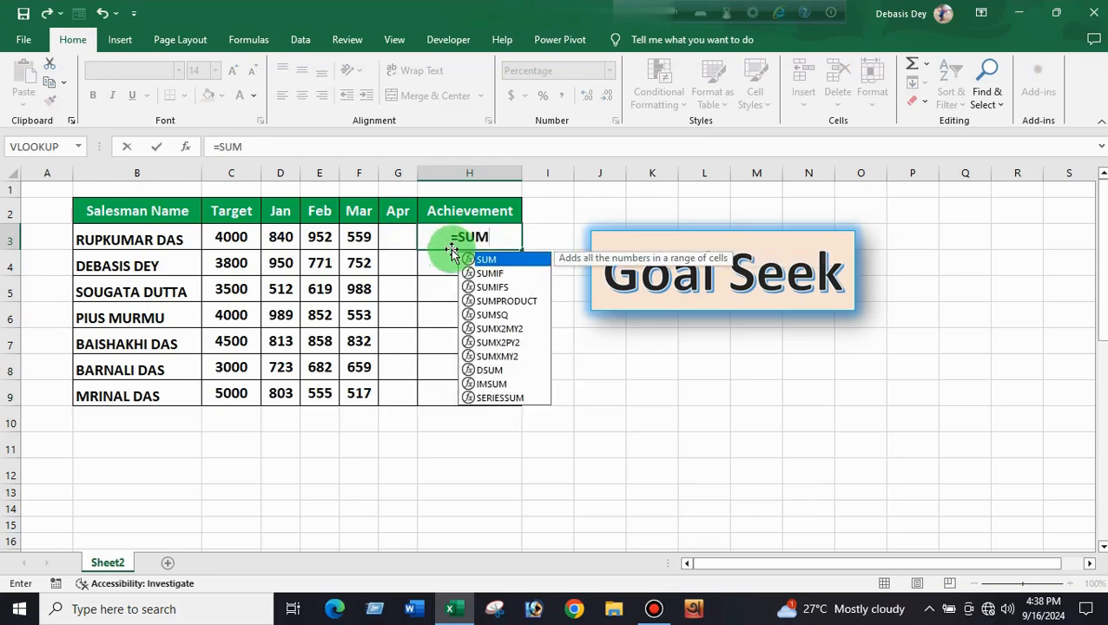
{"action": "type", "text": "("}
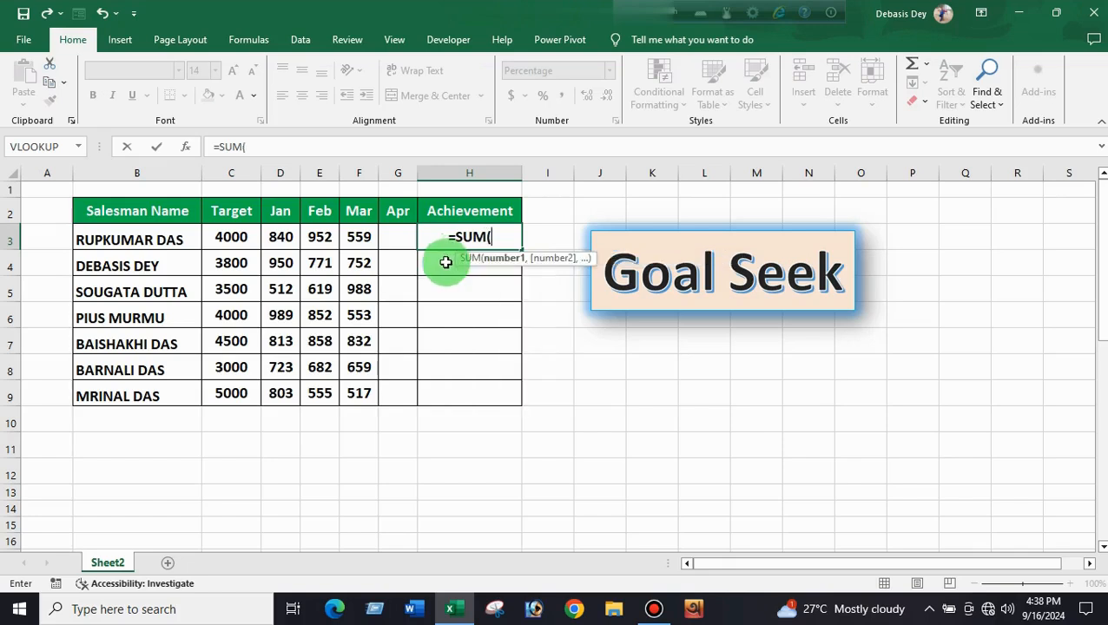
{"action": "left_click", "coordinate": [284, 237]}
{"action": "key", "text": "F8"}
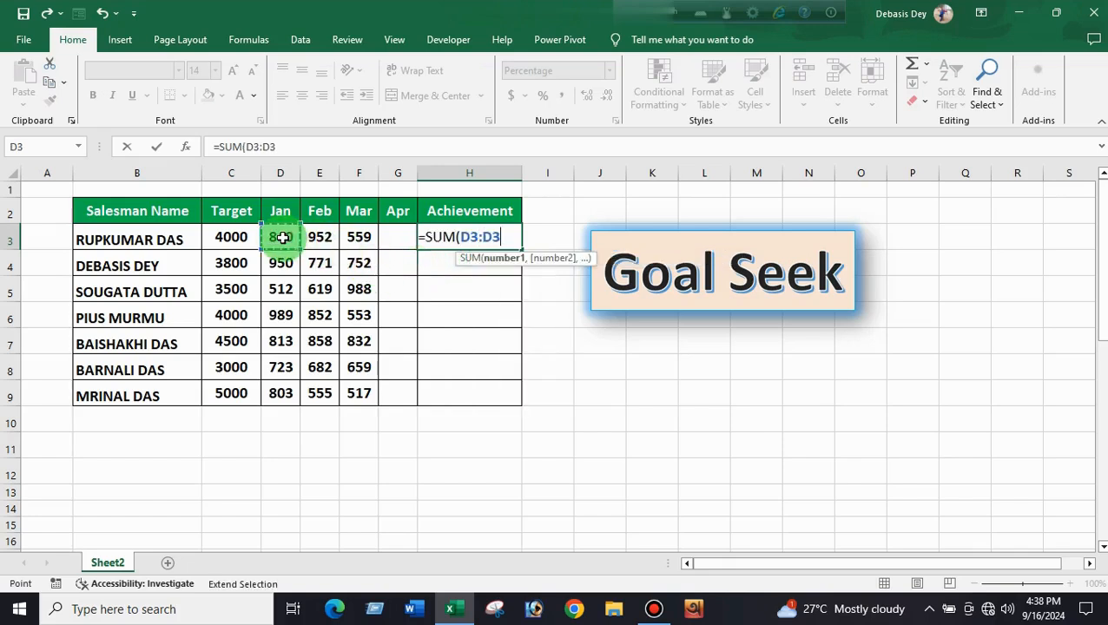
{"action": "left_click", "coordinate": [400, 241]}
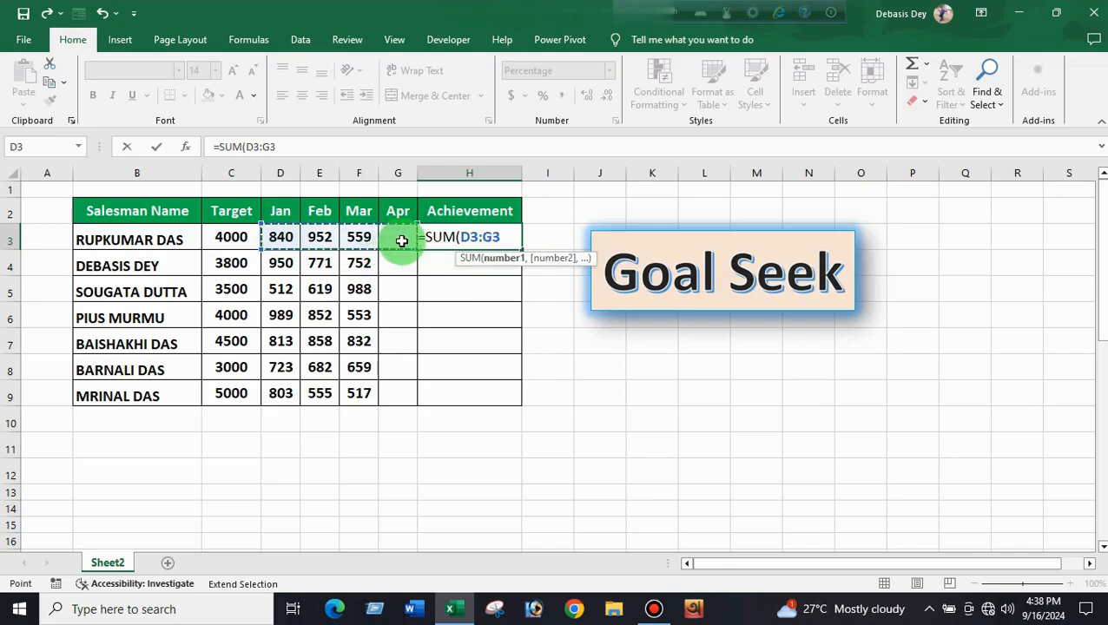
{"action": "type", "text": ")/"}
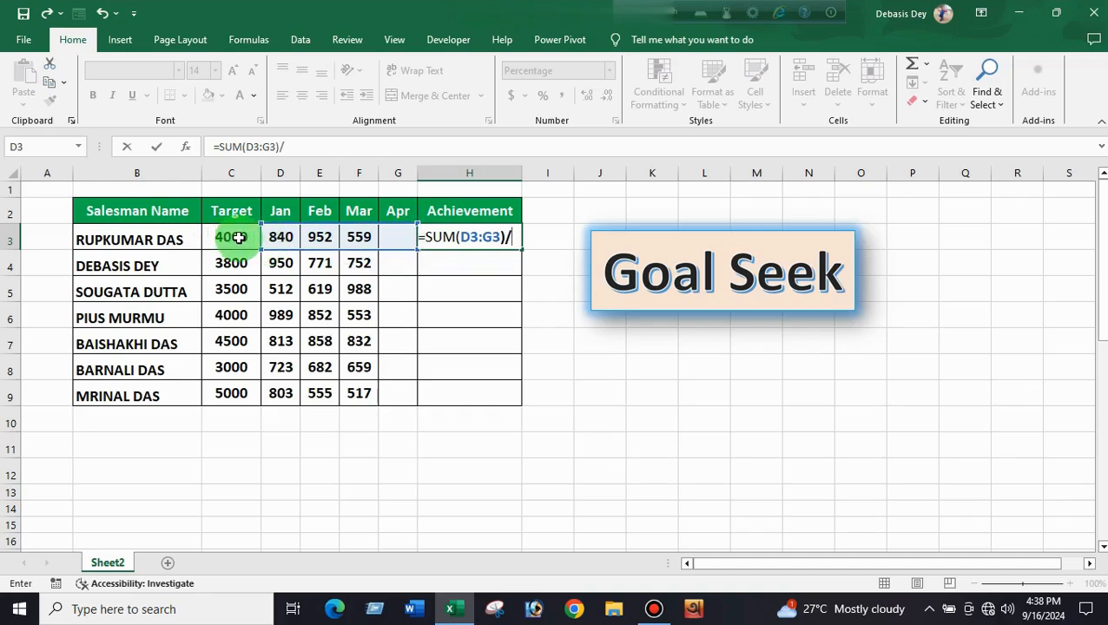
{"action": "left_click", "coordinate": [239, 237]}
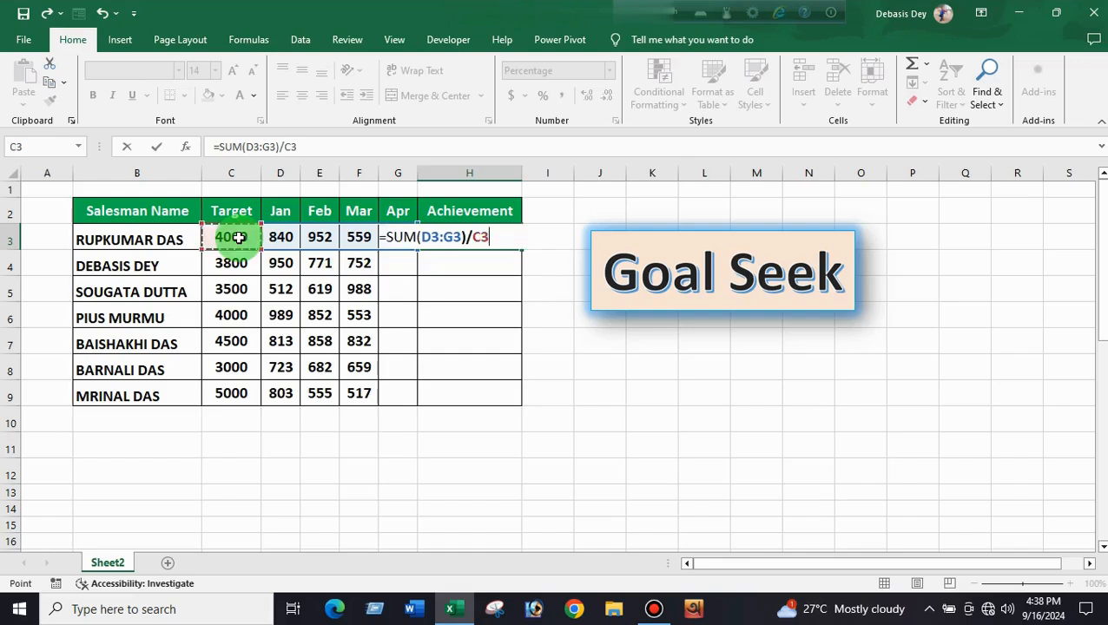
{"action": "key", "text": "Return"}
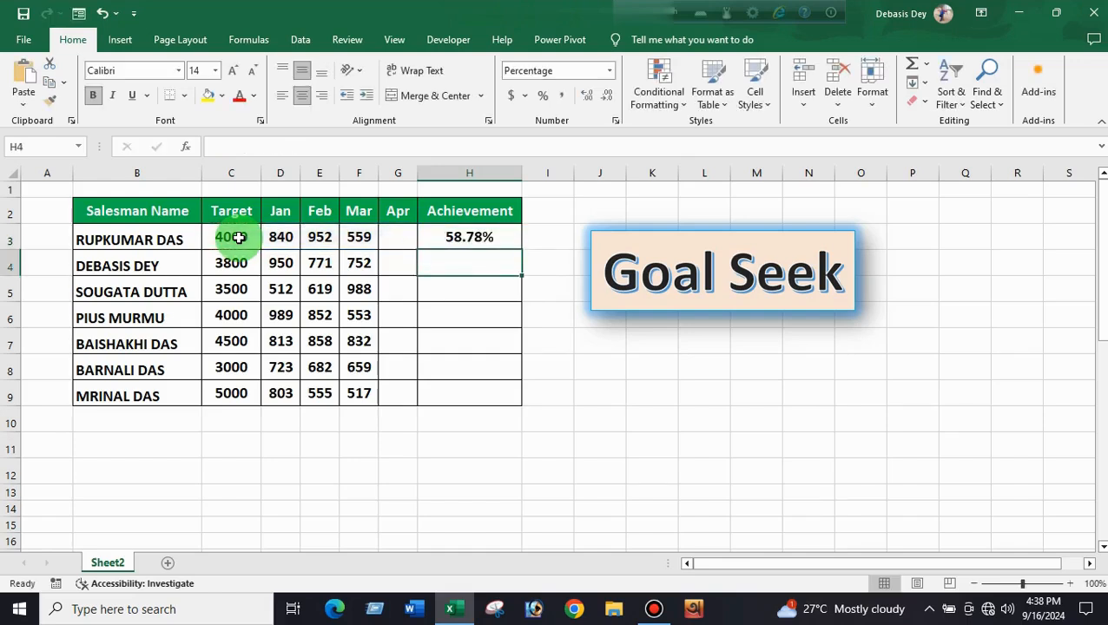
- Fill the Achievement formula from H3 down through H9 and deselect the range
{"action": "left_click", "coordinate": [461, 236]}
{"action": "left_click_drag", "start_coordinate": [461, 236], "coordinate": [478, 392]}
{"action": "key", "text": "ctrl+d"}
{"action": "key", "text": "ctrl+q"}
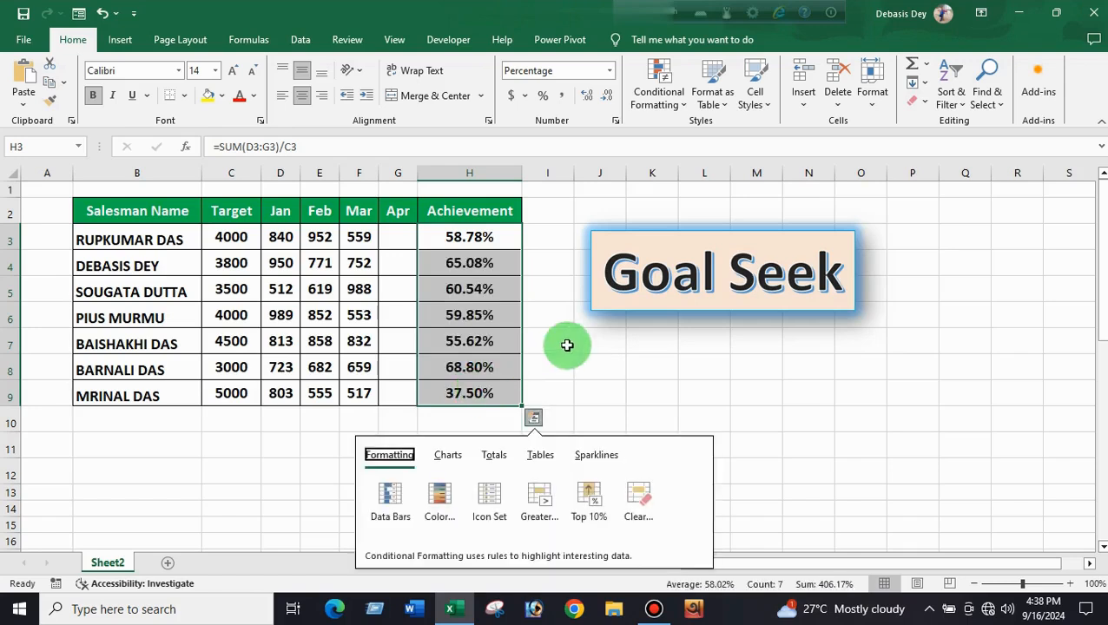
{"action": "left_click", "coordinate": [624, 401]}
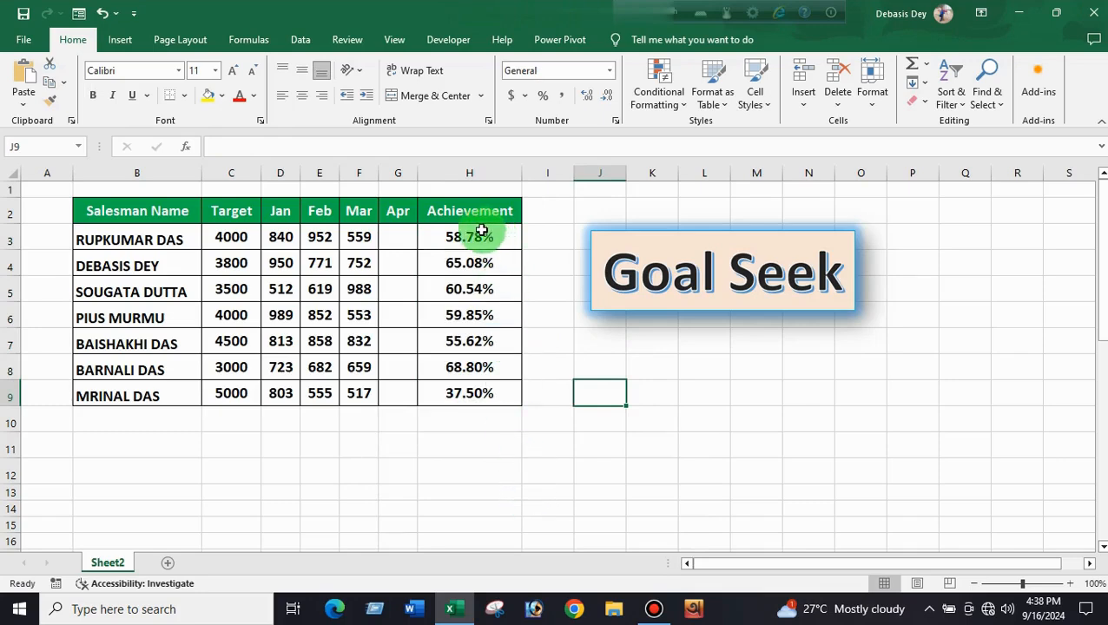
- Open Goal Seek and choose the first salesman's Achievement cell H3 as the cell to set
{"action": "left_click", "coordinate": [395, 234]}
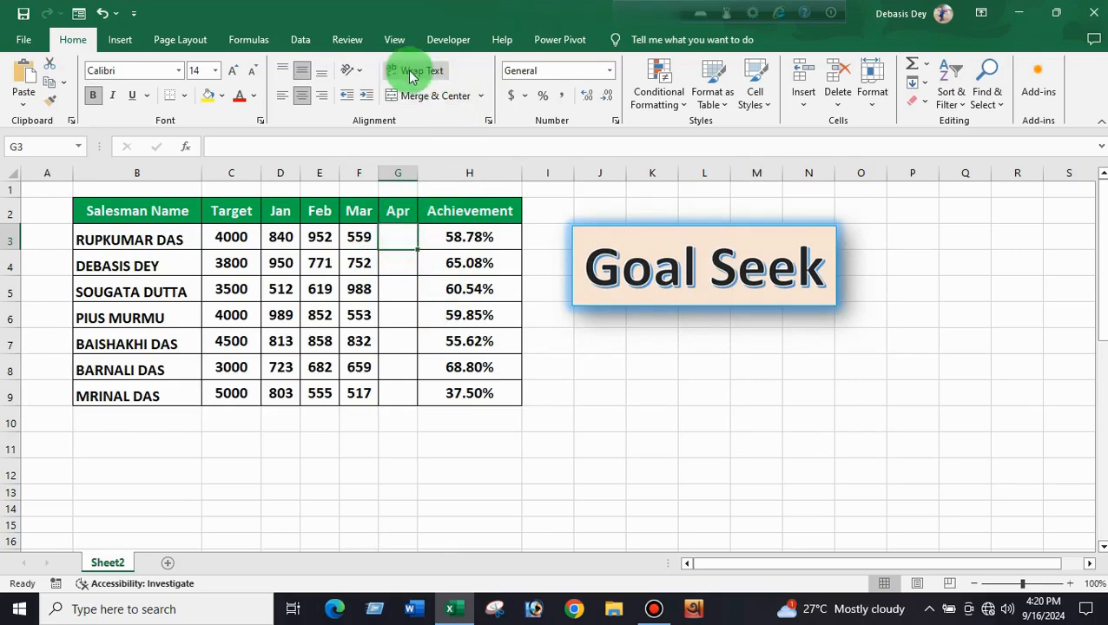
{"action": "left_click", "coordinate": [300, 40]}
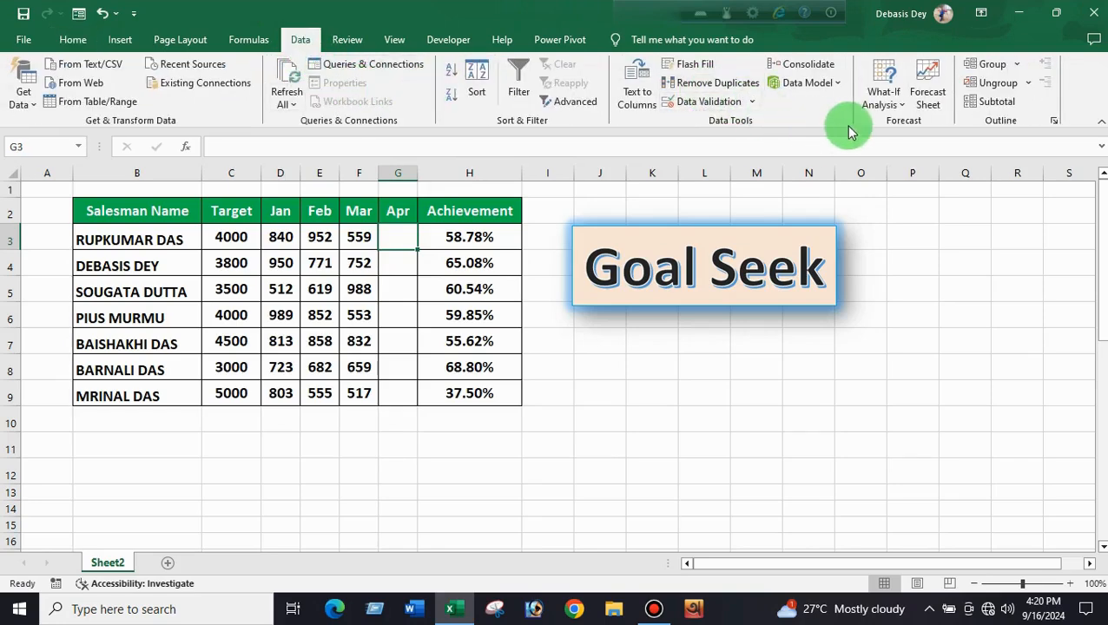
{"action": "left_click", "coordinate": [891, 106]}
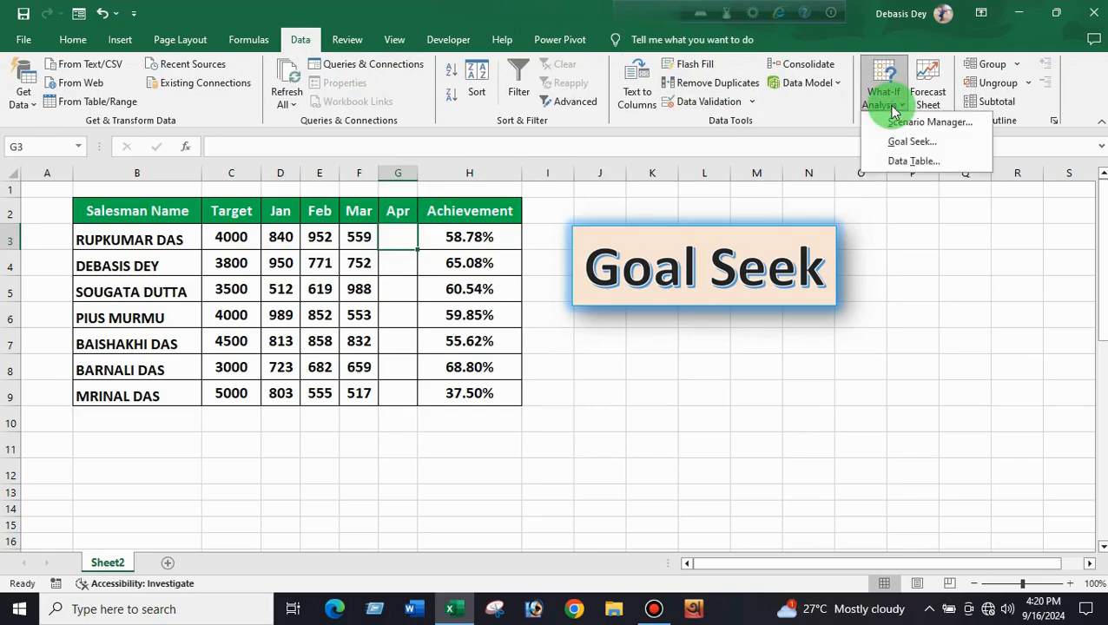
{"action": "left_click", "coordinate": [921, 143]}
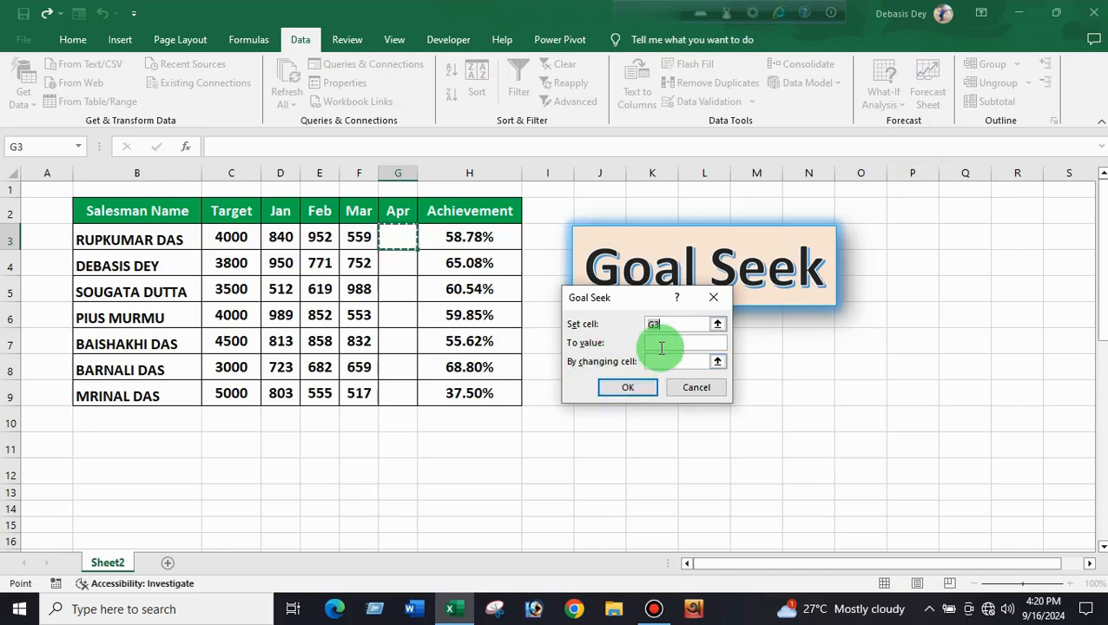
{"action": "left_click", "coordinate": [669, 323]}
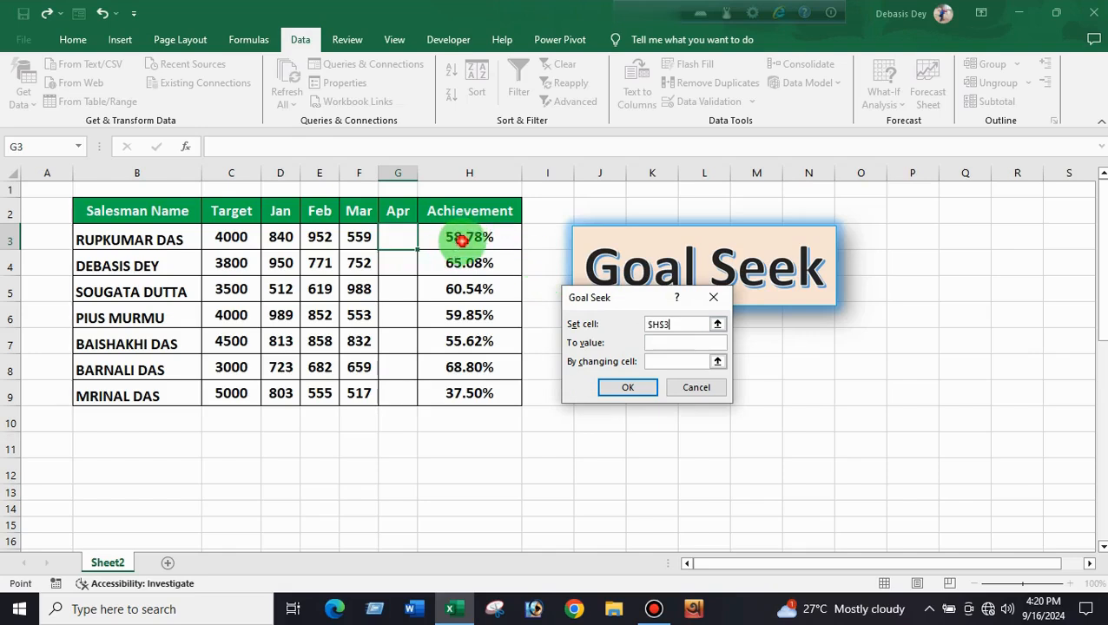
{"action": "left_click", "coordinate": [462, 241]}
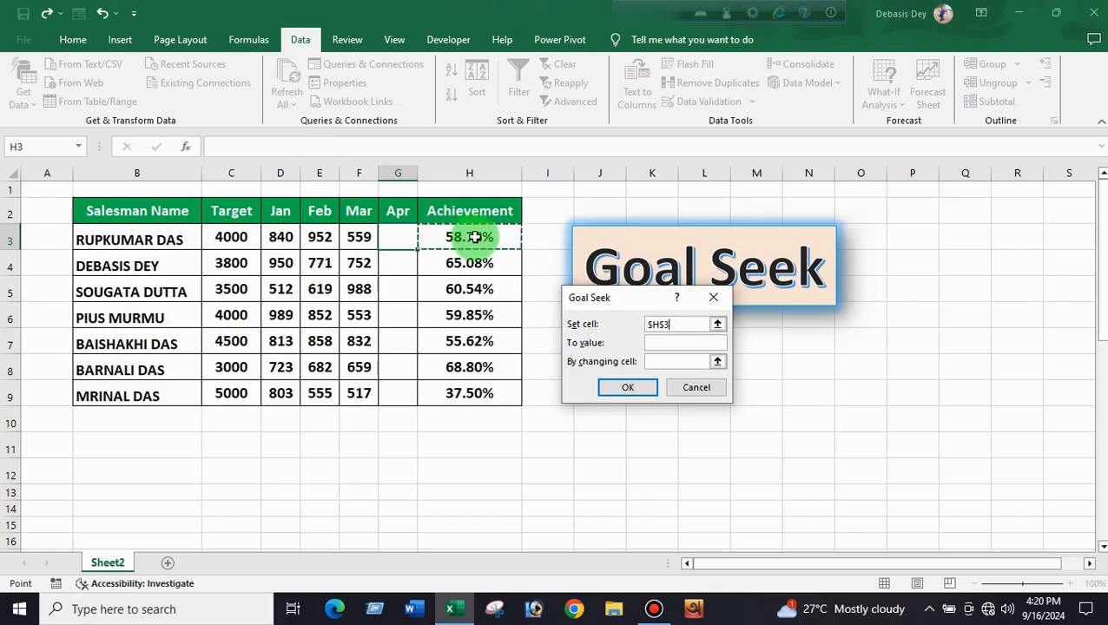
- Set the goal value to 80% with April cell G3 as the changing cell, run Goal Seek and keep its solution
{"action": "left_click", "coordinate": [657, 343]}
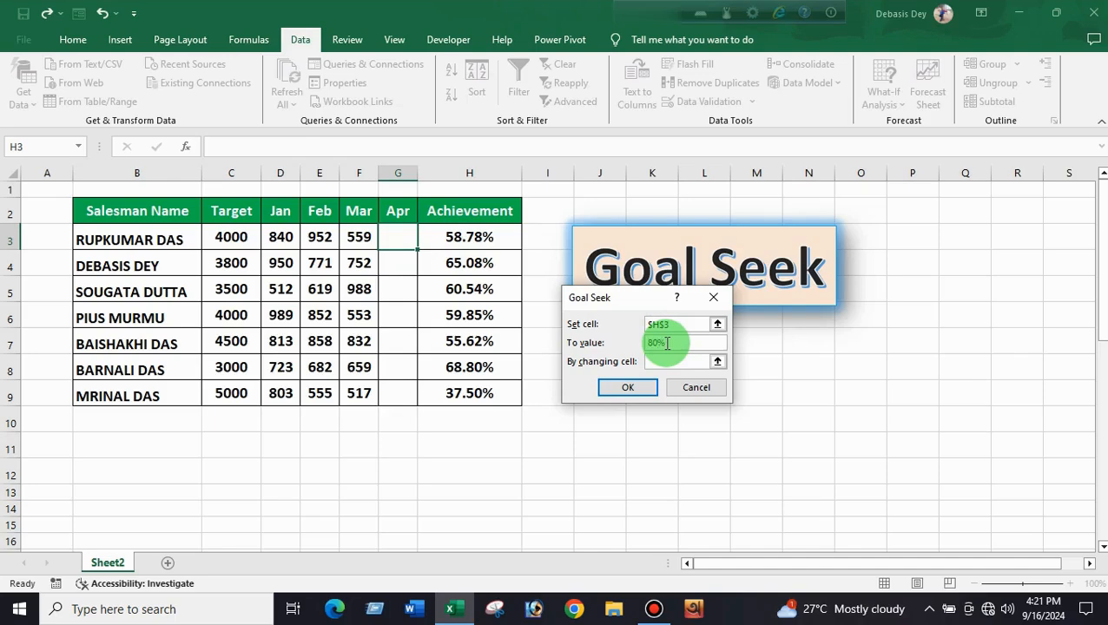
{"action": "left_click", "coordinate": [664, 362]}
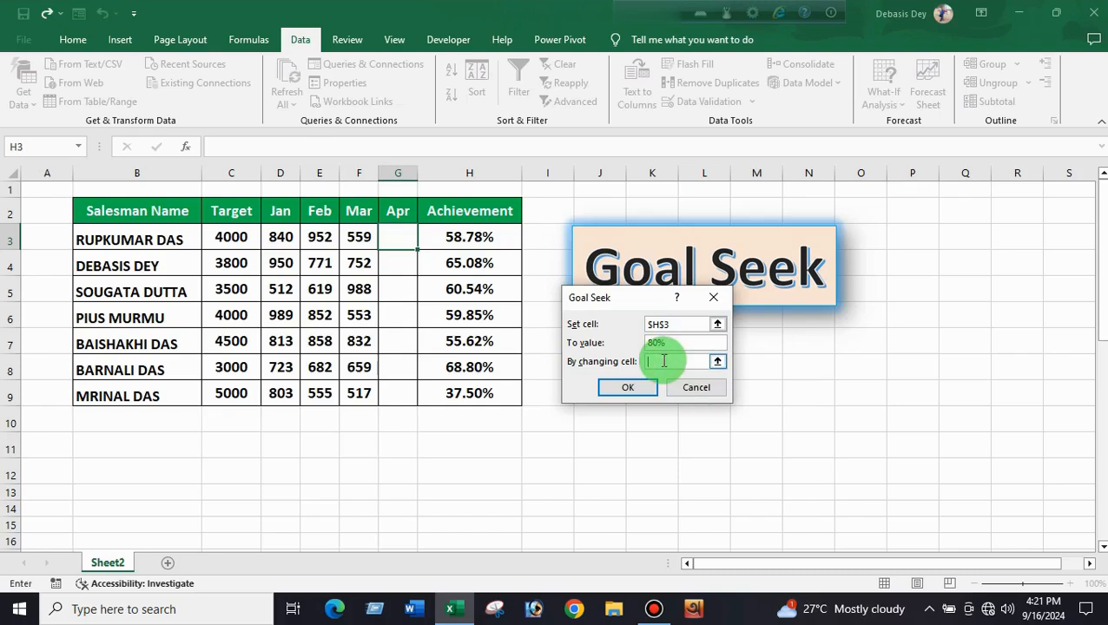
{"action": "left_click", "coordinate": [398, 242]}
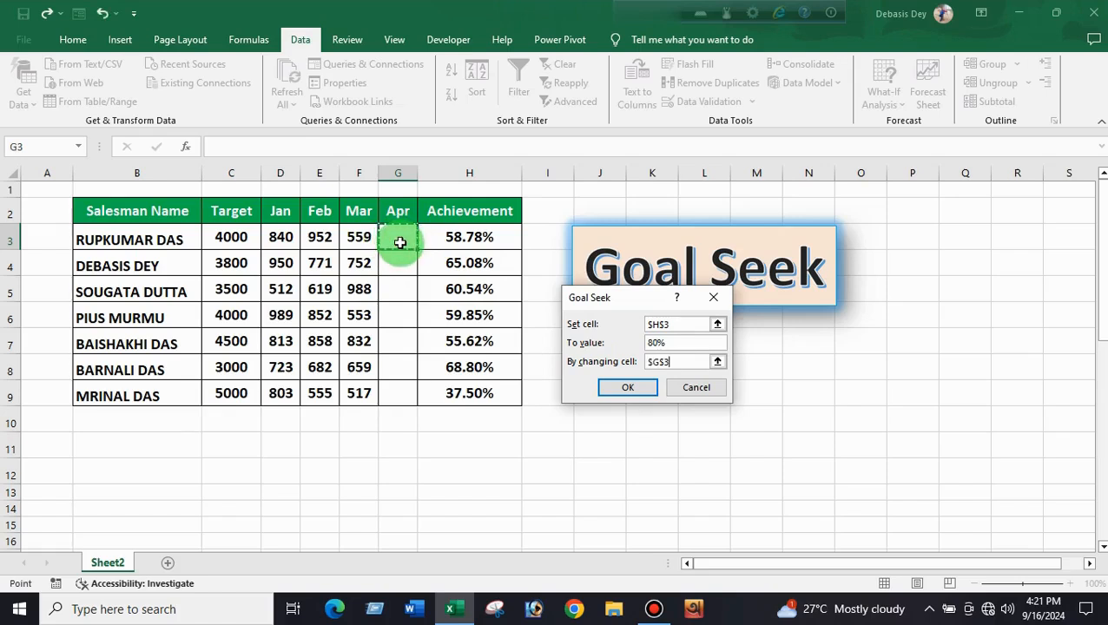
{"action": "left_click", "coordinate": [622, 391]}
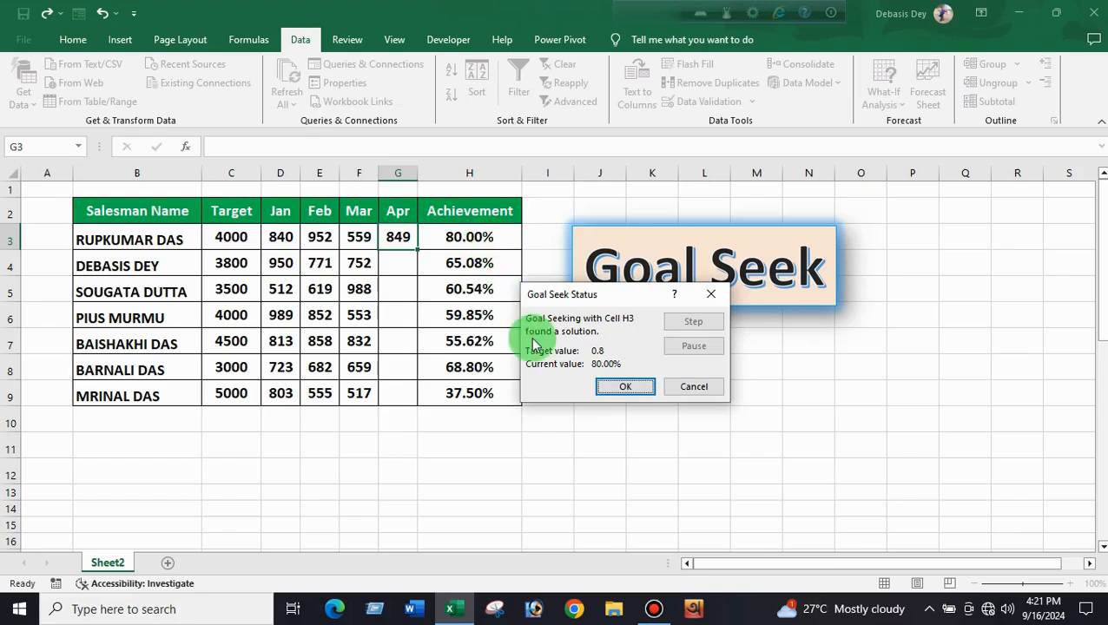
{"action": "left_click", "coordinate": [625, 389]}
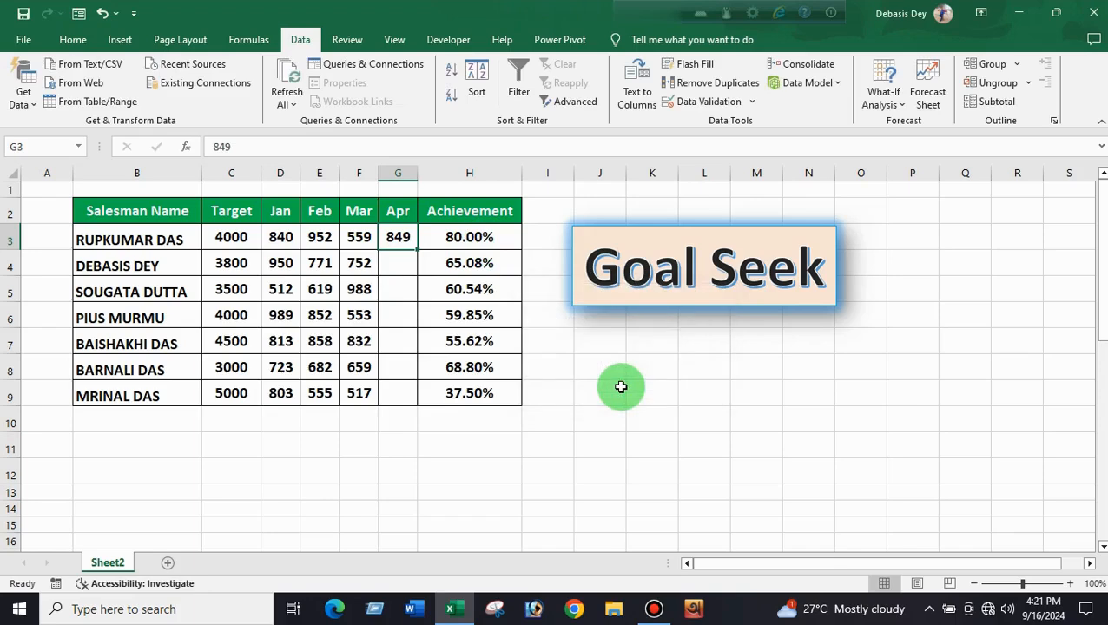
- Open Goal Seek for the second salesman with H4 as the set cell, moving the dialog clear of the Apr and Achievement columns
{"action": "left_click", "coordinate": [396, 271]}
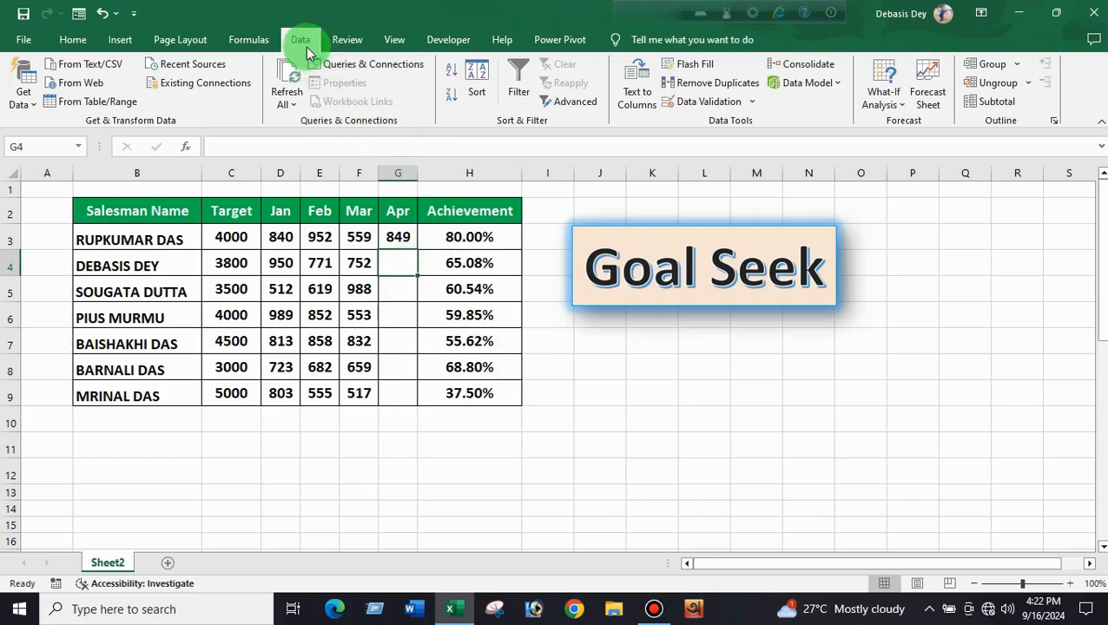
{"action": "left_click", "coordinate": [895, 108]}
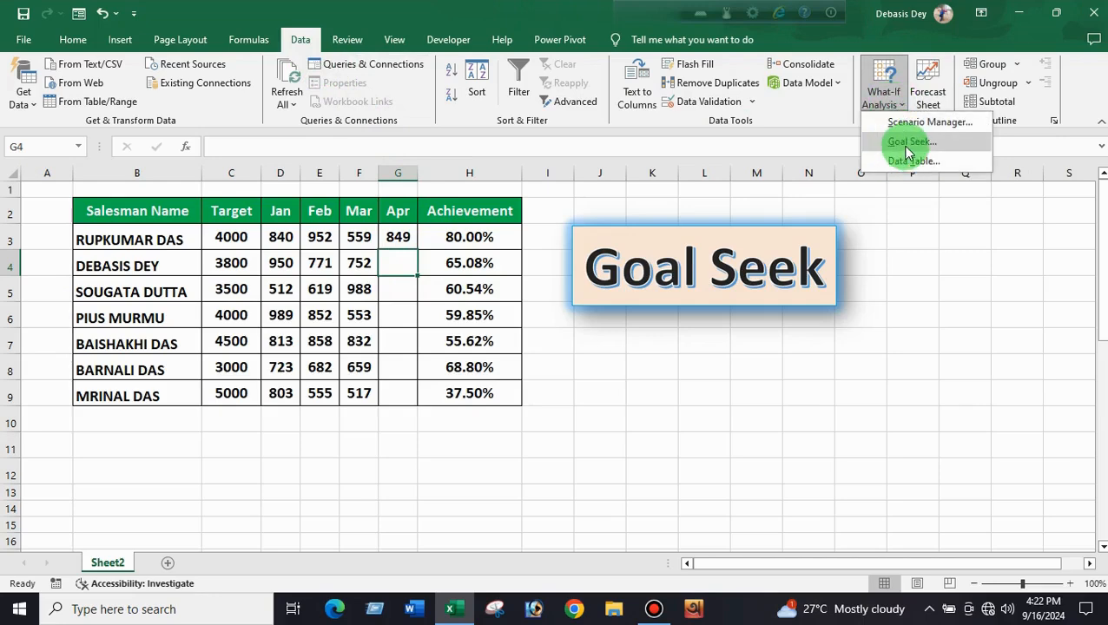
{"action": "left_click", "coordinate": [906, 143]}
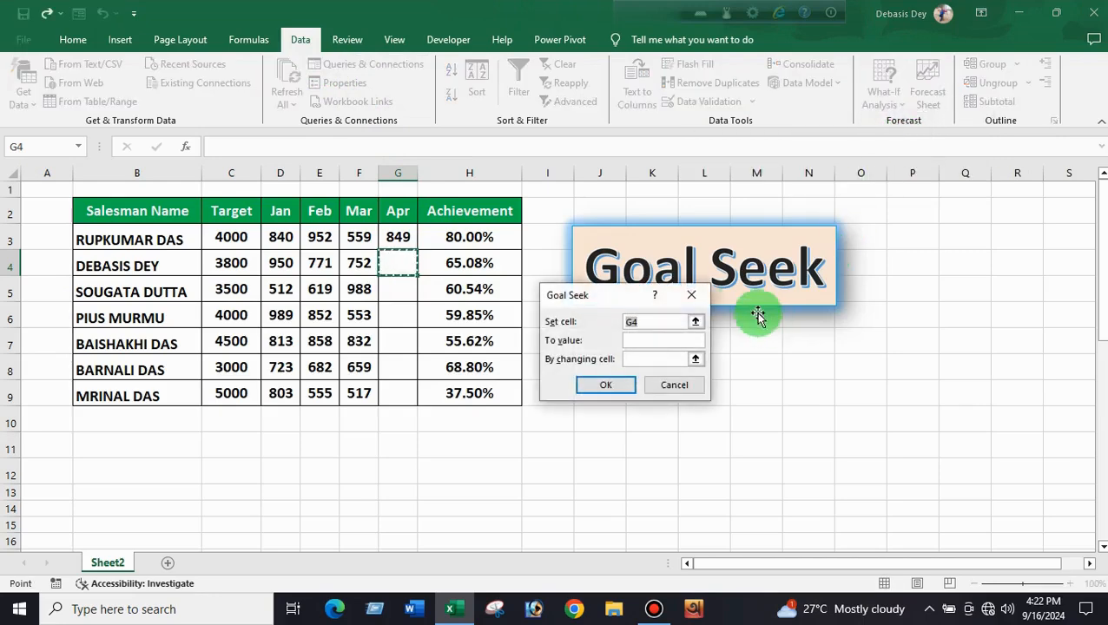
{"action": "left_click_drag", "start_coordinate": [617, 303], "coordinate": [225, 242]}
{"action": "left_click", "coordinate": [474, 263]}
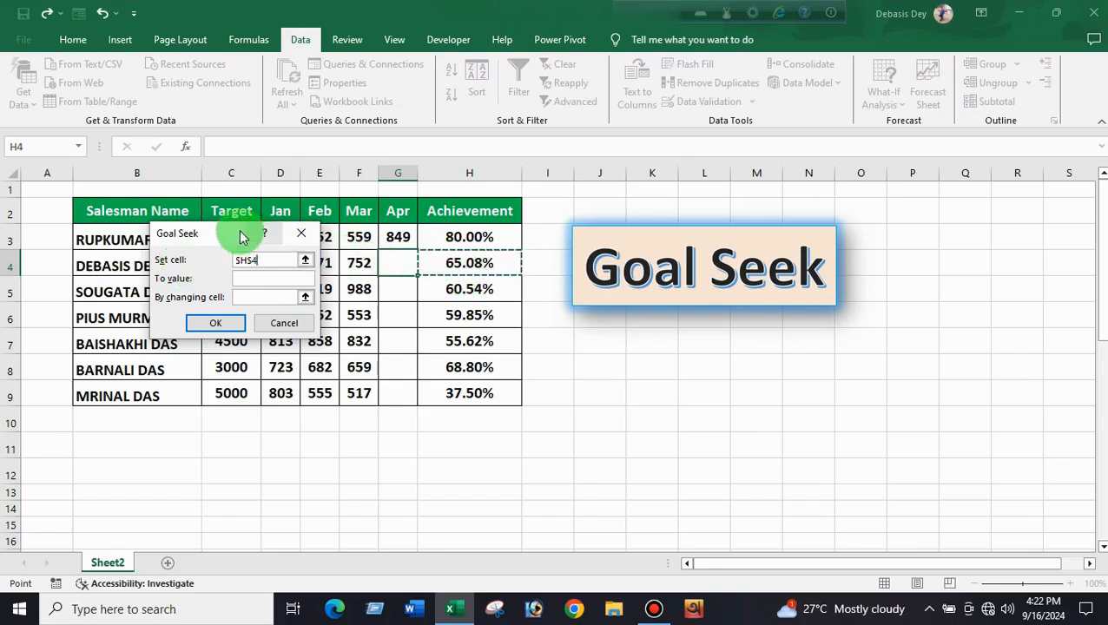
{"action": "left_click_drag", "start_coordinate": [243, 234], "coordinate": [300, 238]}
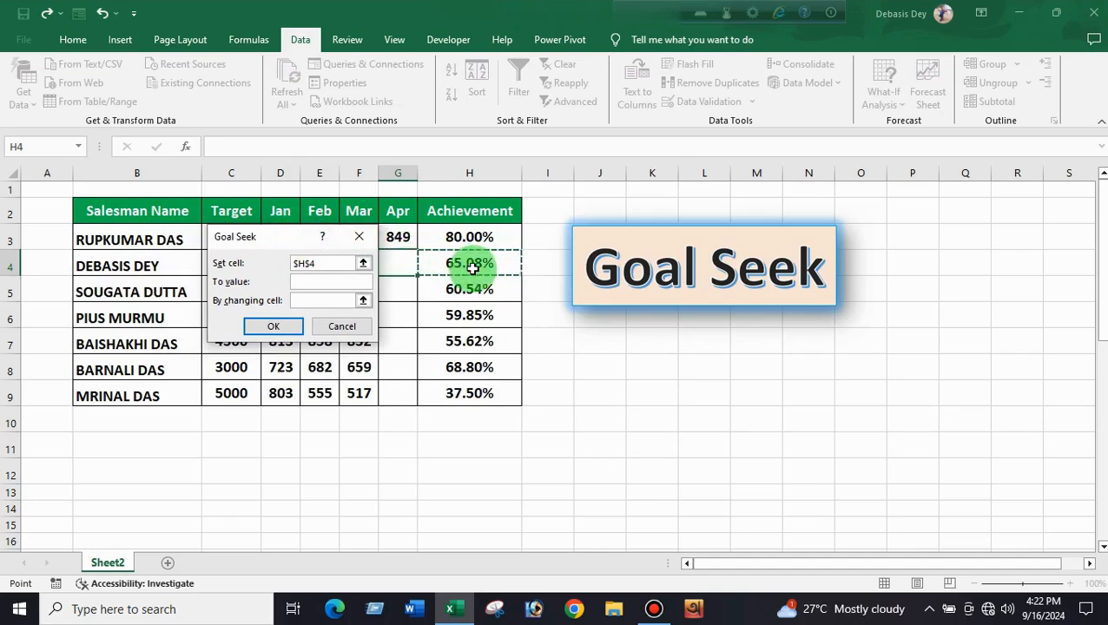
- Set the goal value to 80% with the second salesman's April cell G4 as the changing cell, run Goal Seek and keep its solution
{"action": "left_click", "coordinate": [307, 283]}
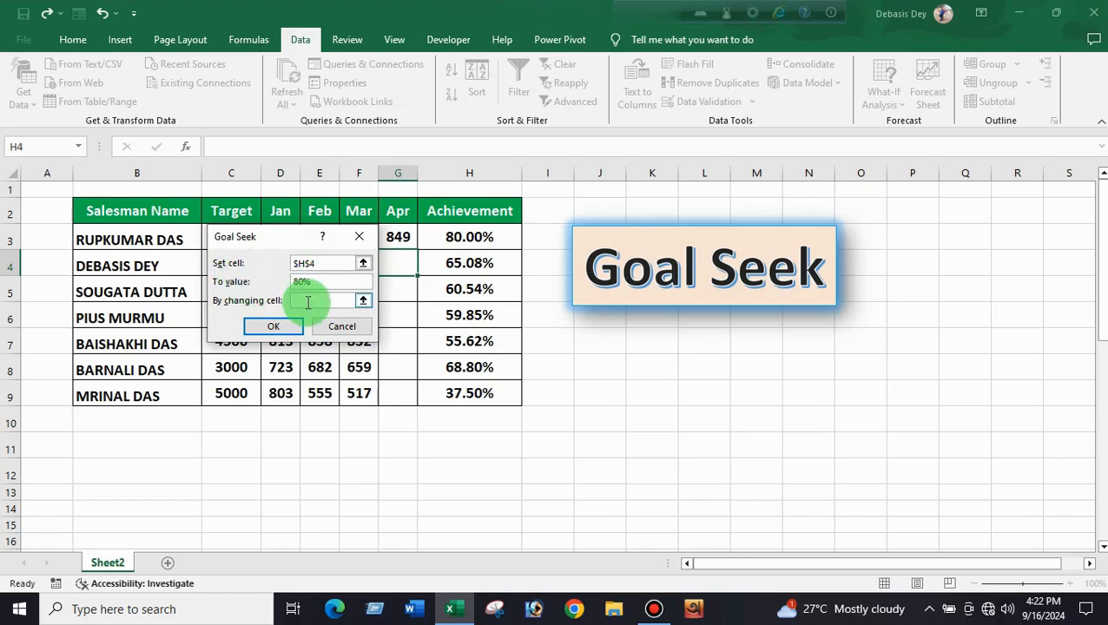
{"action": "left_click", "coordinate": [307, 300]}
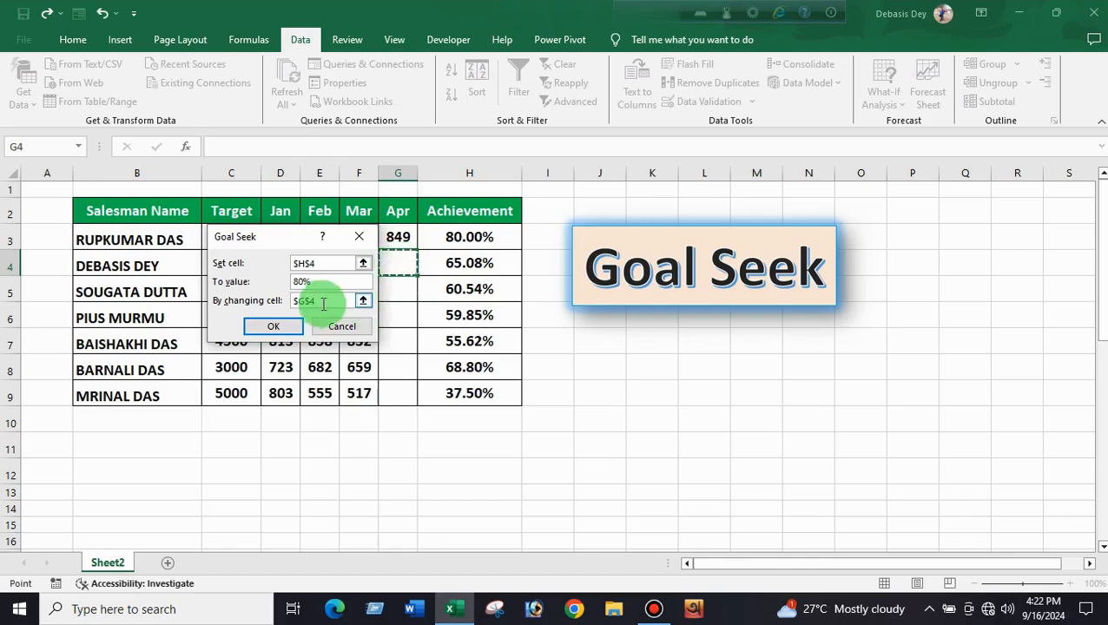
{"action": "left_click", "coordinate": [265, 325]}
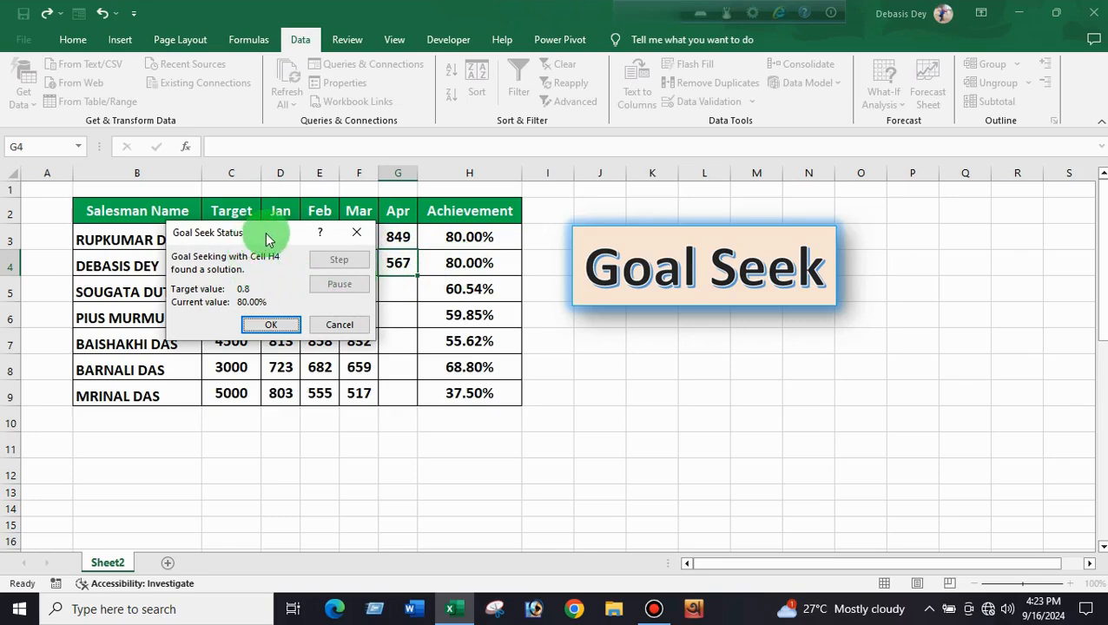
{"action": "left_click_drag", "start_coordinate": [265, 235], "coordinate": [239, 234]}
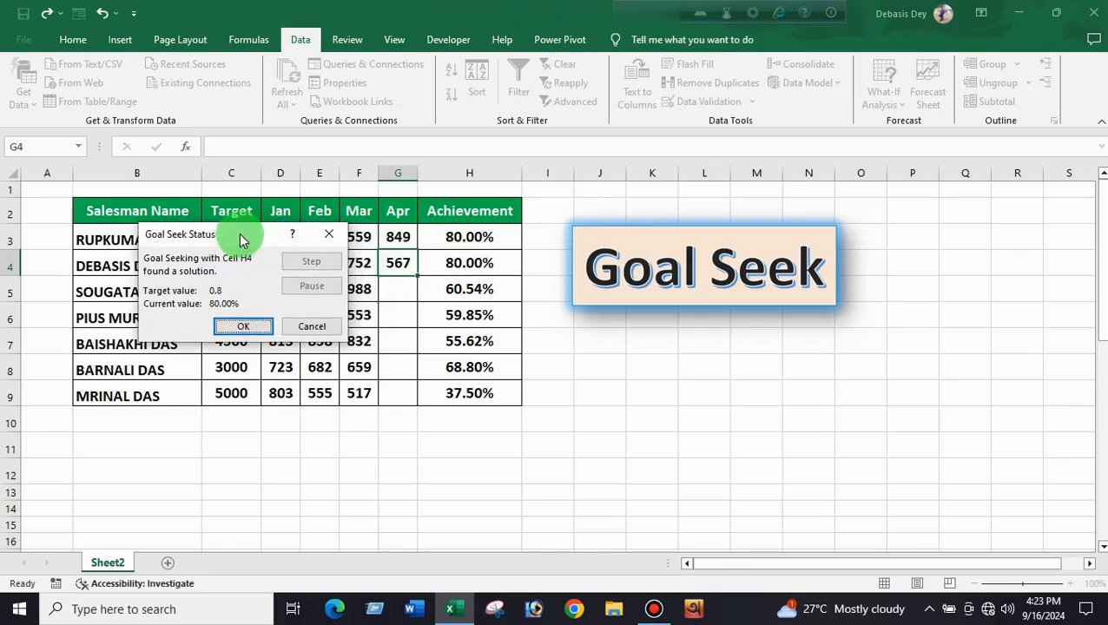
{"action": "left_click", "coordinate": [244, 327]}
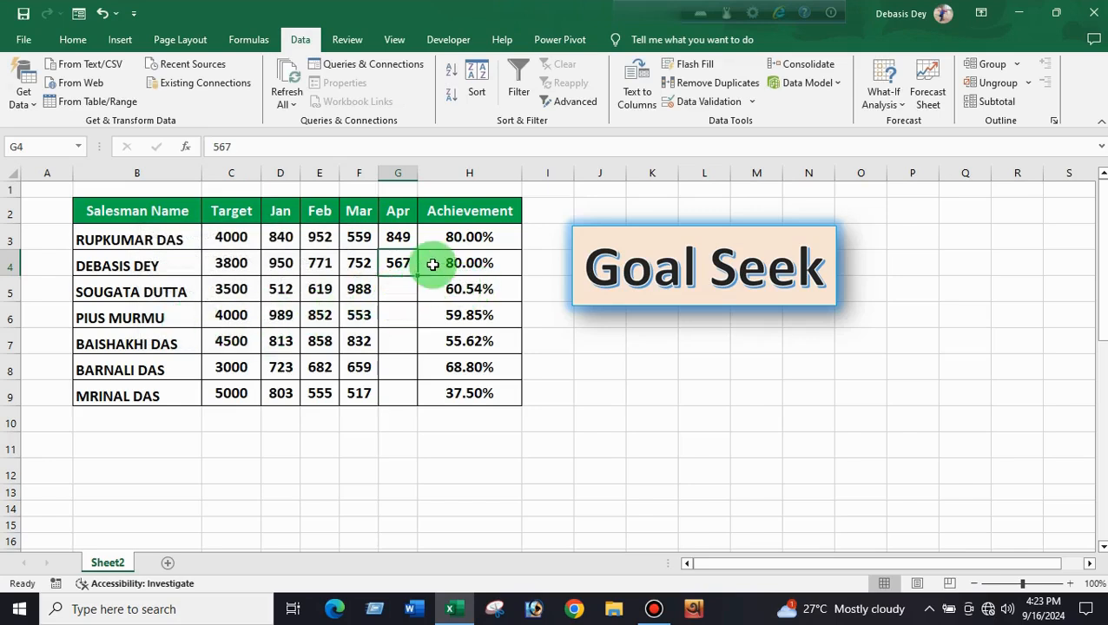
- Open Goal Seek for the third salesman with Achievement cell H5 as the set cell, keeping the dialog clear of the Apr and Achievement columns
{"action": "left_click", "coordinate": [404, 291]}
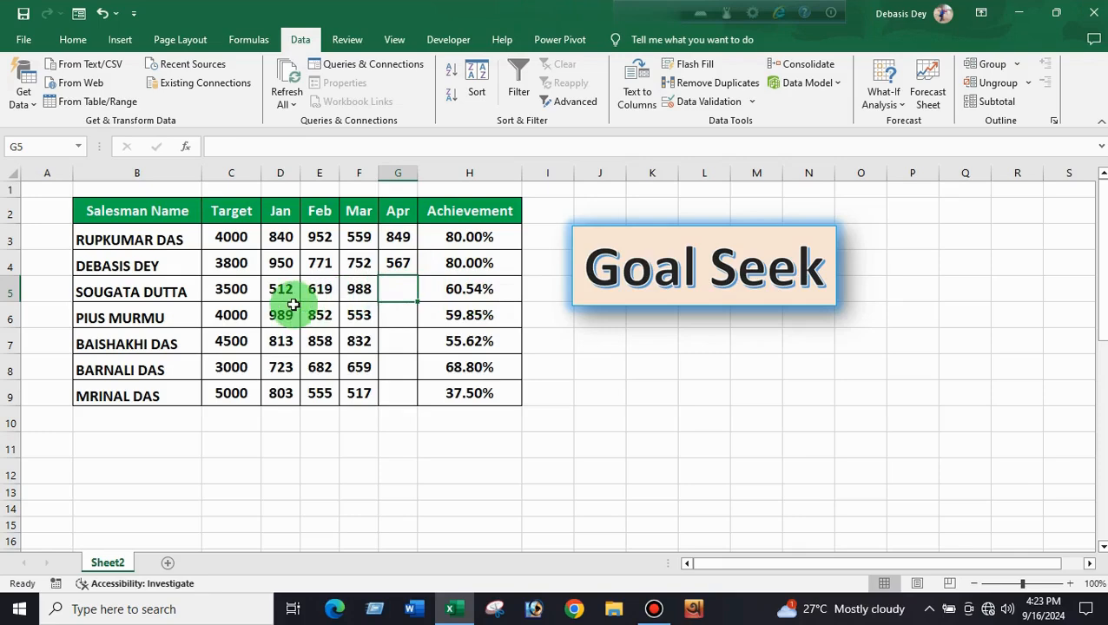
{"action": "left_click", "coordinate": [485, 289]}
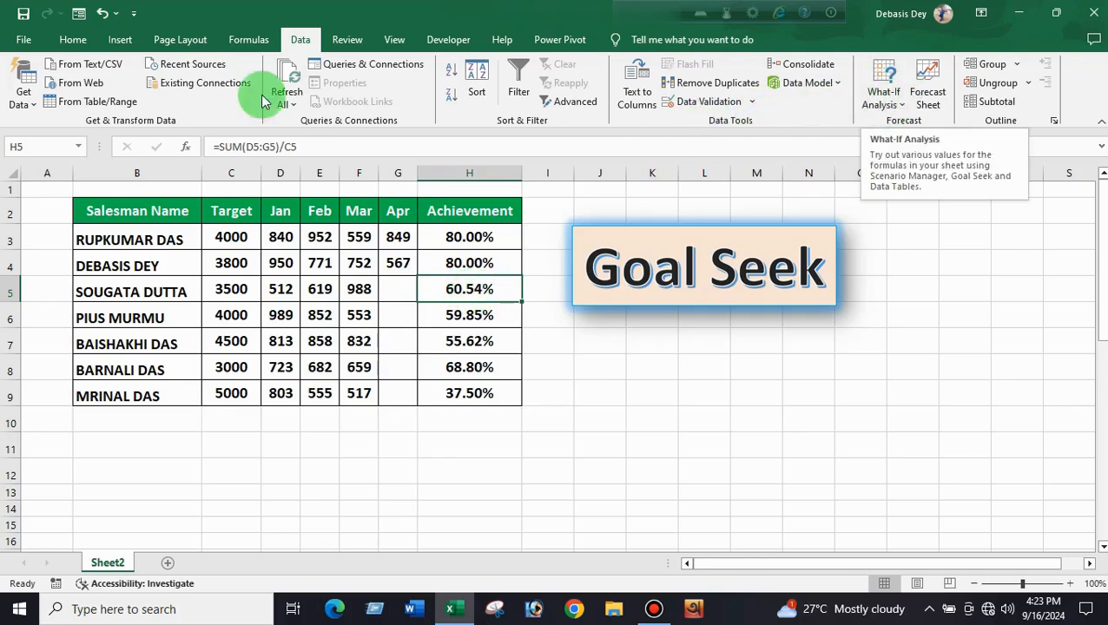
{"action": "left_click", "coordinate": [886, 104]}
{"action": "left_click", "coordinate": [903, 139]}
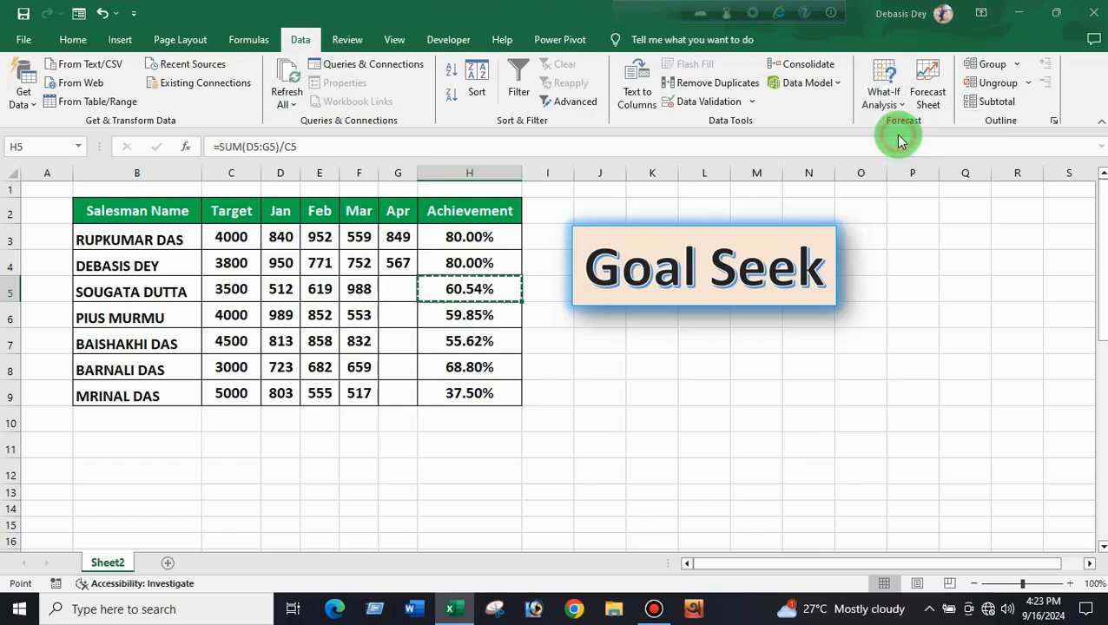
{"action": "left_click_drag", "start_coordinate": [228, 237], "coordinate": [275, 241]}
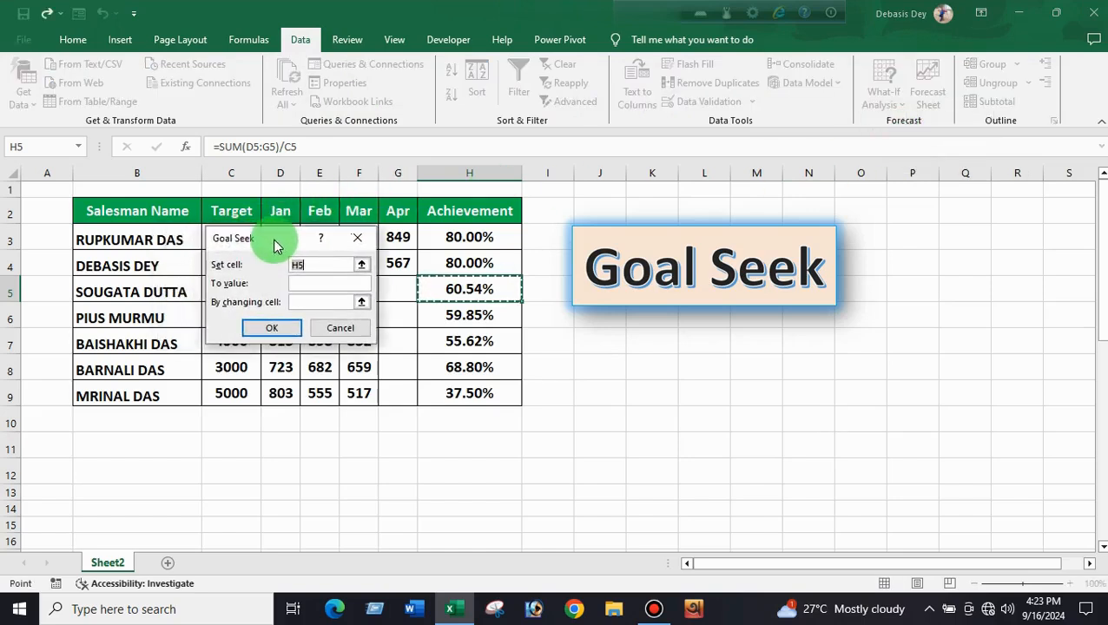
- Set H5's goal value to 80% with April cell G5 as the changing cell, run Goal Seek and keep its solution
{"action": "left_click", "coordinate": [302, 283]}
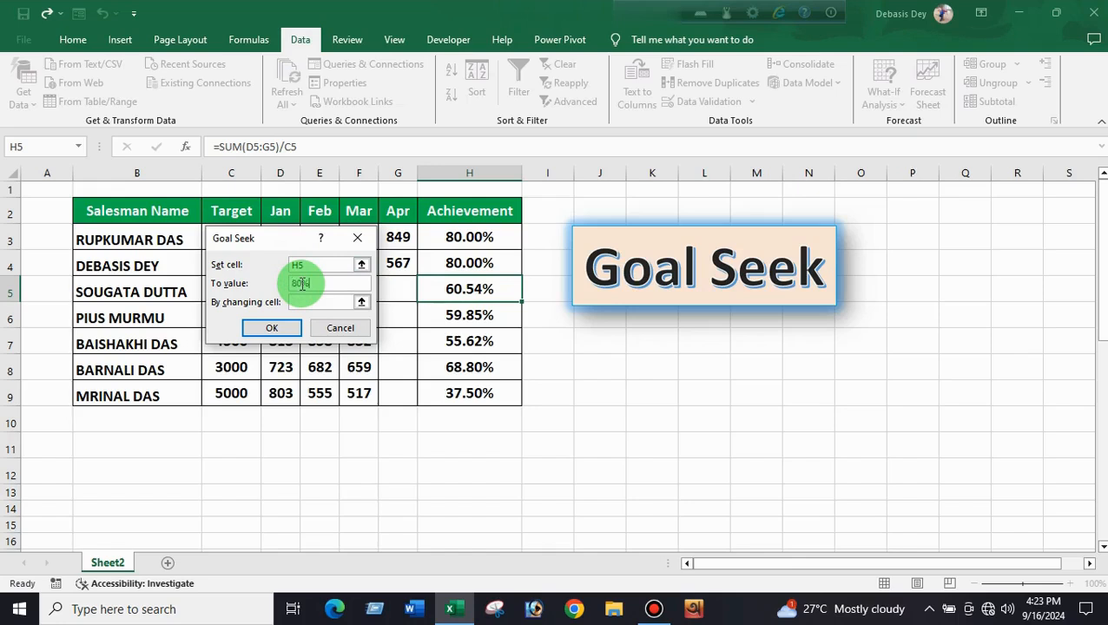
{"action": "left_click", "coordinate": [337, 302]}
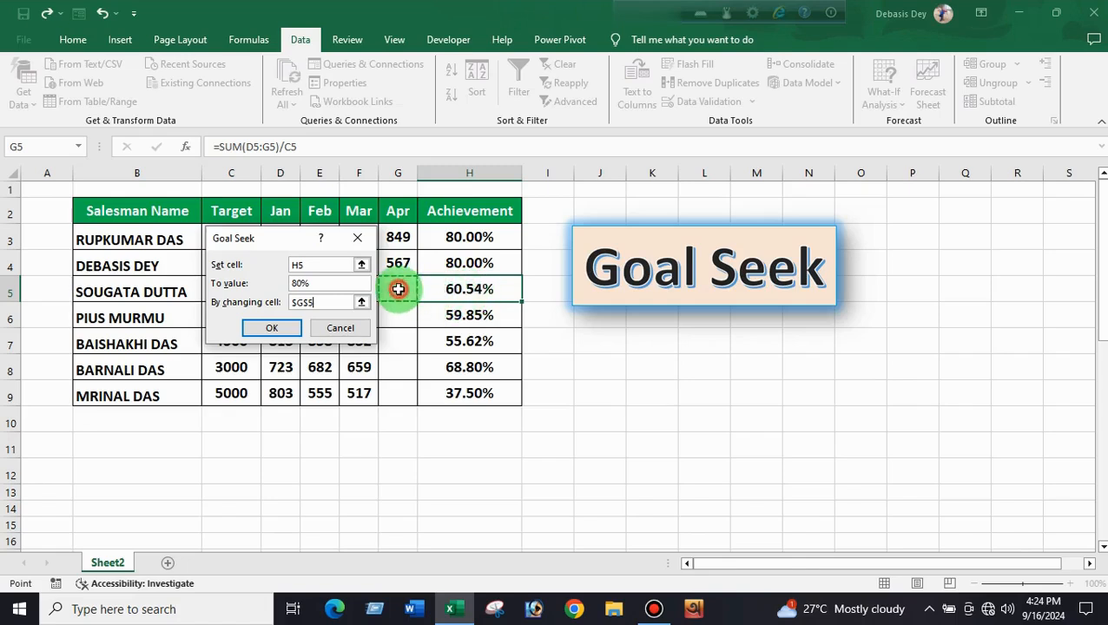
{"action": "left_click", "coordinate": [275, 327]}
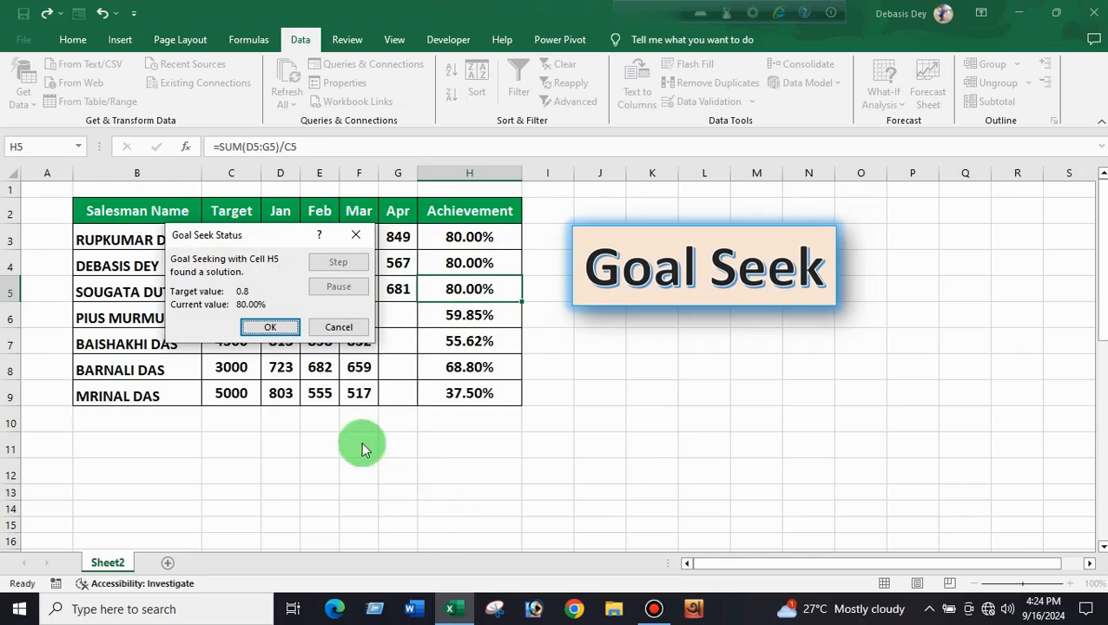
{"action": "left_click", "coordinate": [274, 328]}
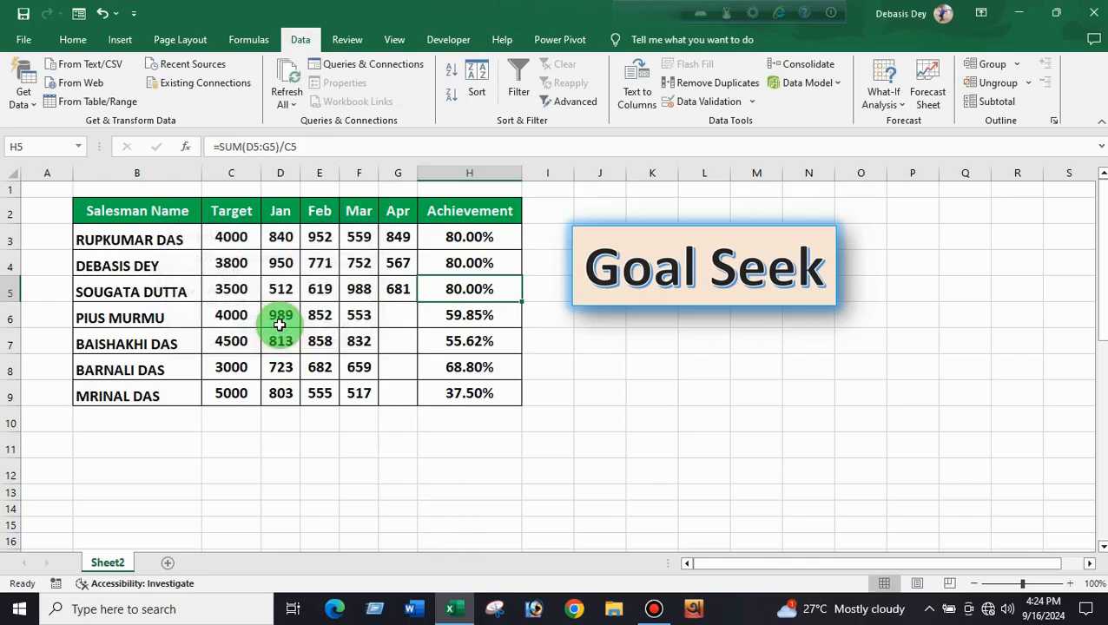